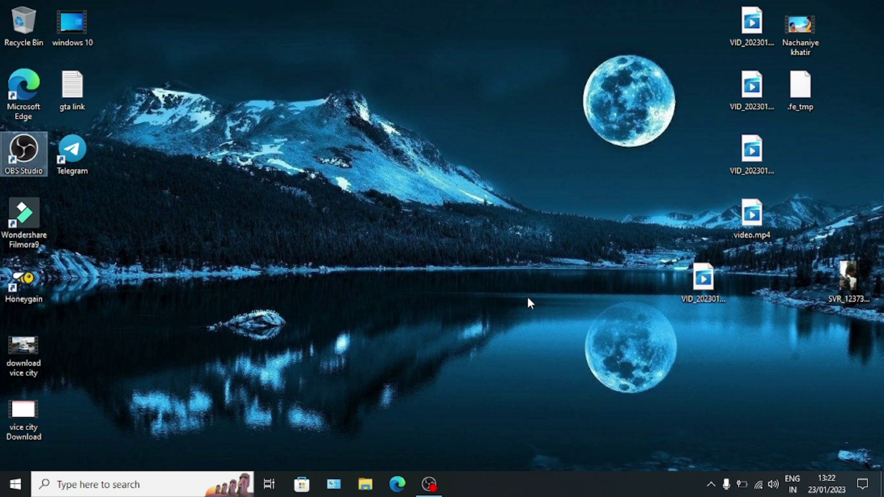
Launch Microsoft Edge from the Windows taskbar
click(404, 484)
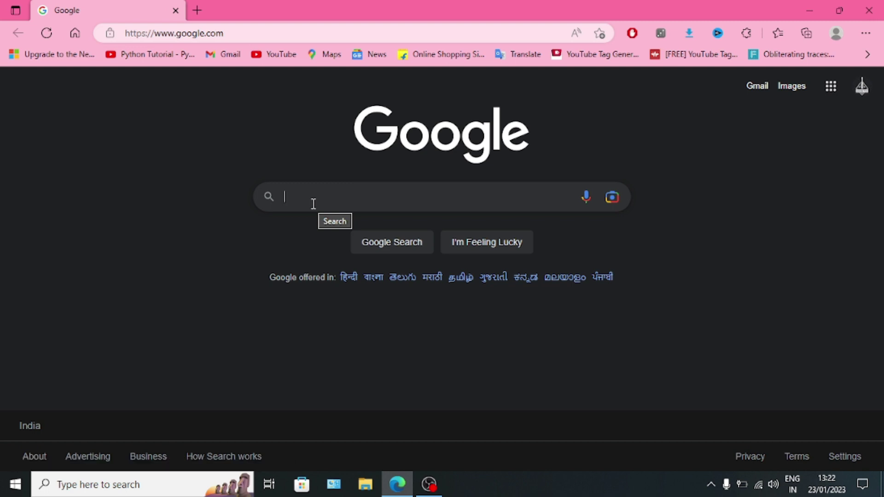
Search Google for 'virtualbox' and open the Downloads page on virtualbox.org
text(virtualbox)
key(Return)
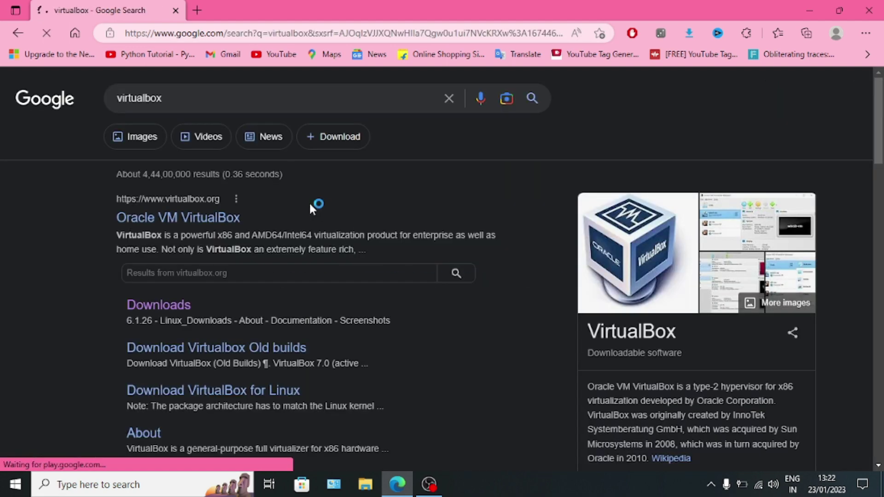
click(165, 311)
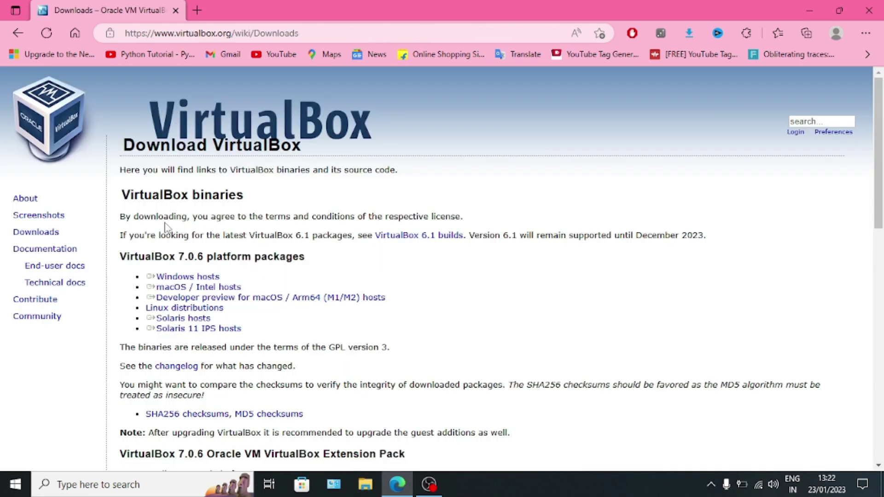
Start the Windows hosts installer download, cancel the duplicate copy, and close Edge
double_click(35, 234)
drag(157, 297, 180, 279)
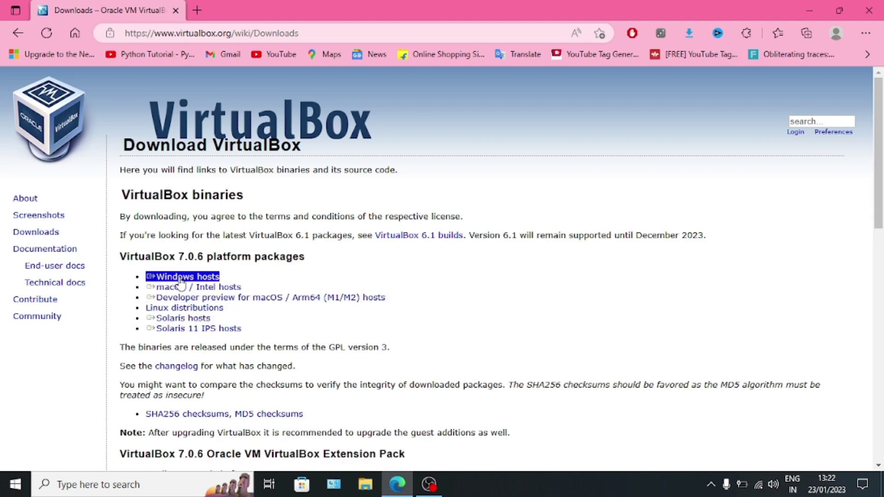
click(181, 279)
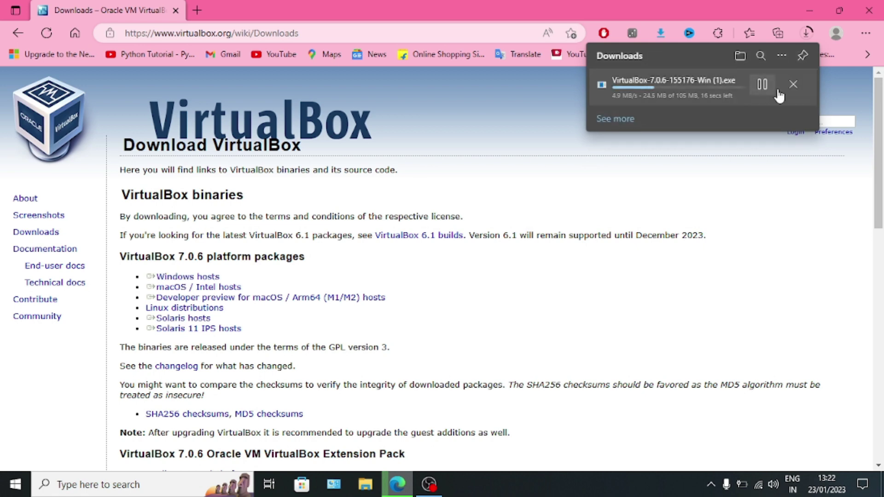
click(792, 87)
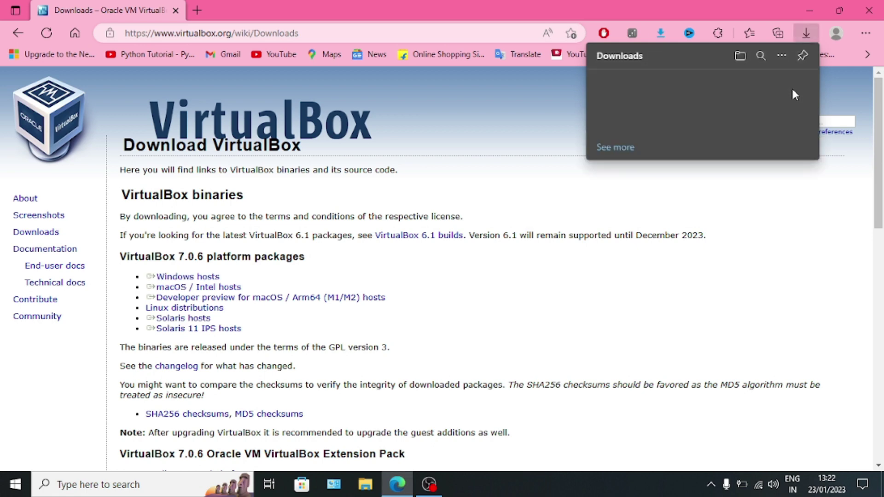
click(869, 10)
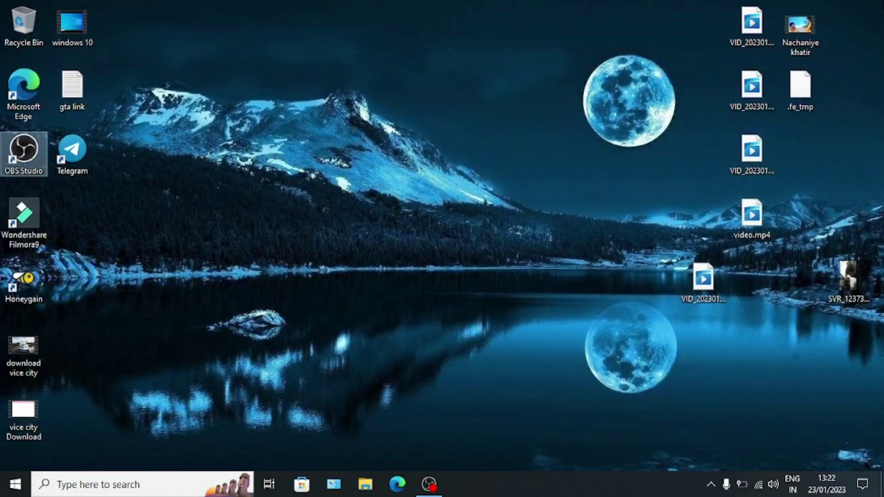
Locate the VirtualBox-7.0.6-155176-Win installer in the Downloads folder, then close File Explorer
click(29, 41)
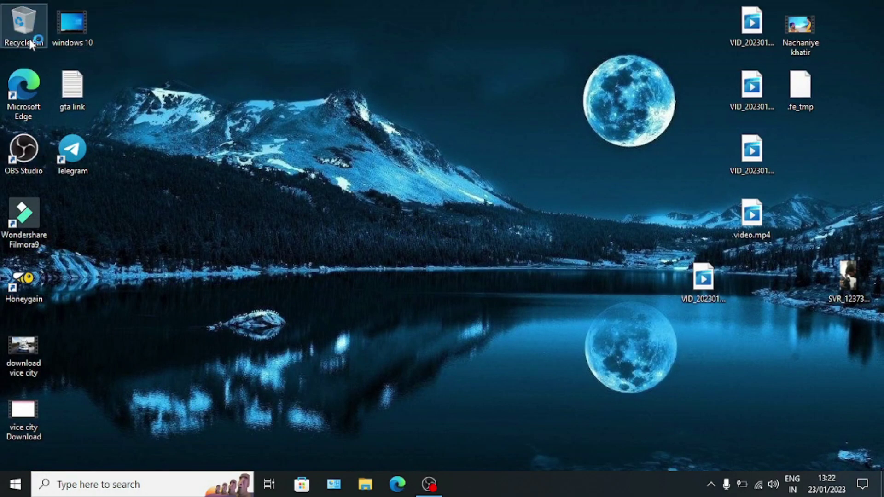
double_click(30, 39)
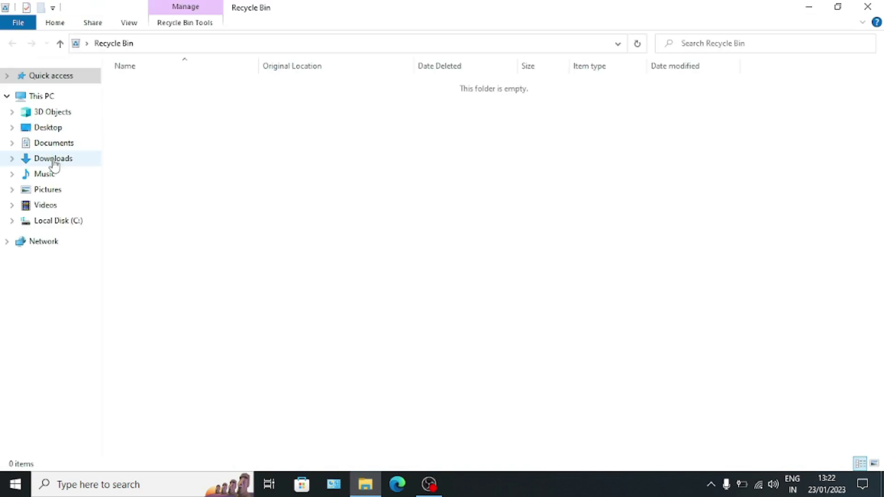
click(53, 159)
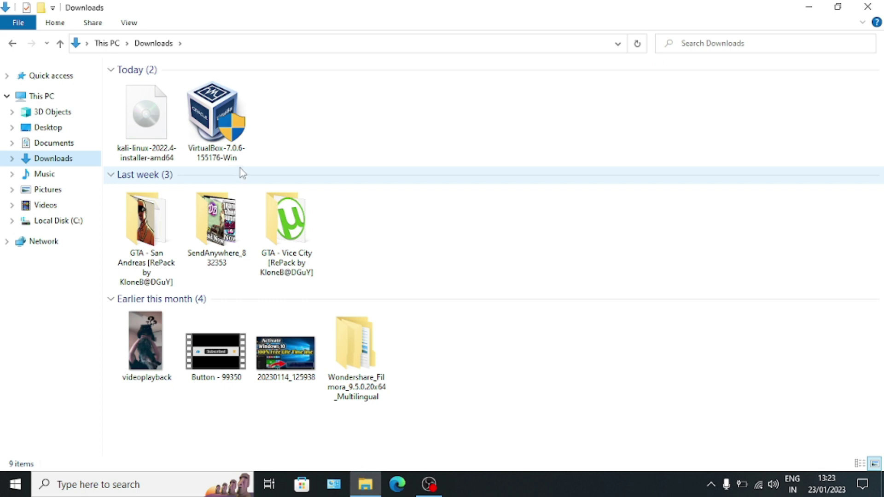
click(233, 134)
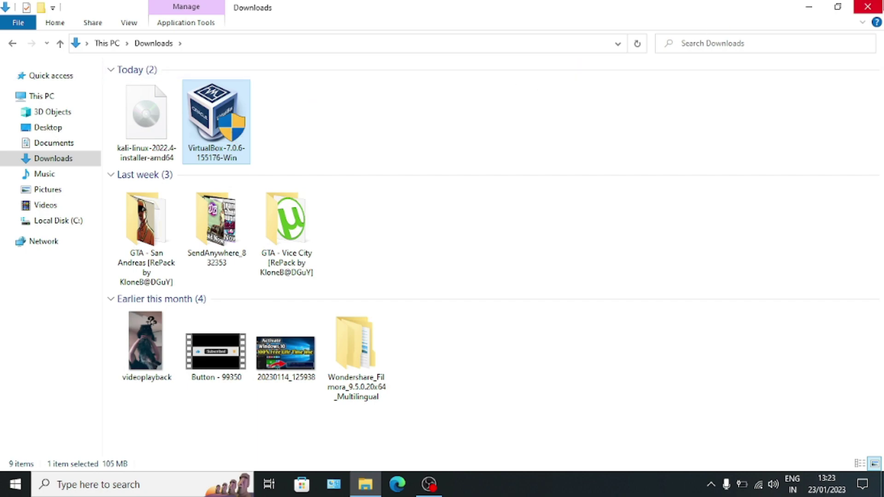
click(867, 7)
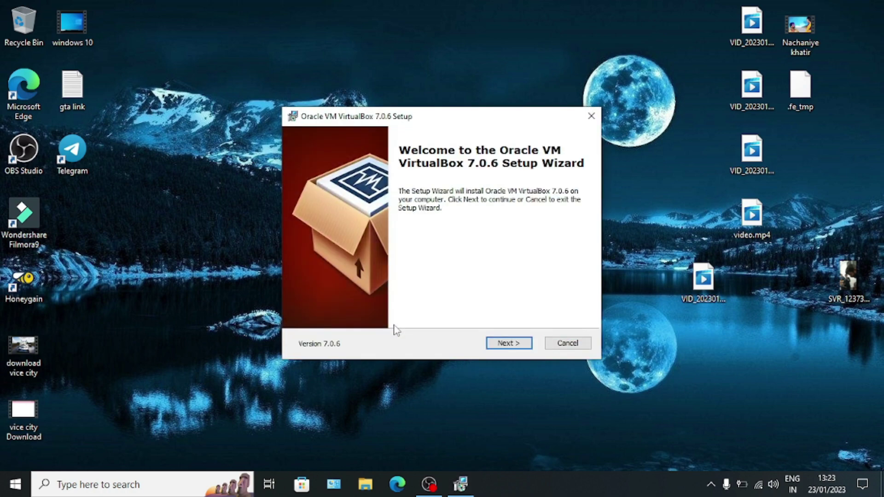
Install VirtualBox 7.0.6 with default features and network settings, then bring Edge back up
key(Return)
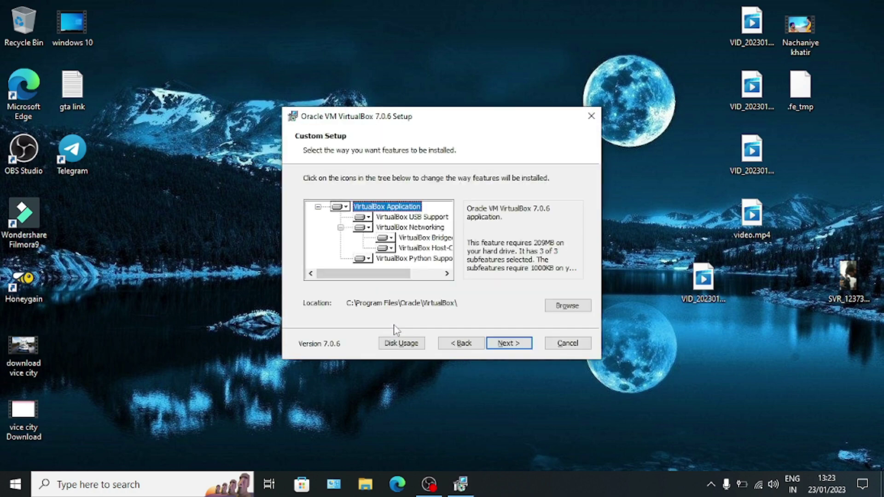
key(Return)
key(Return)
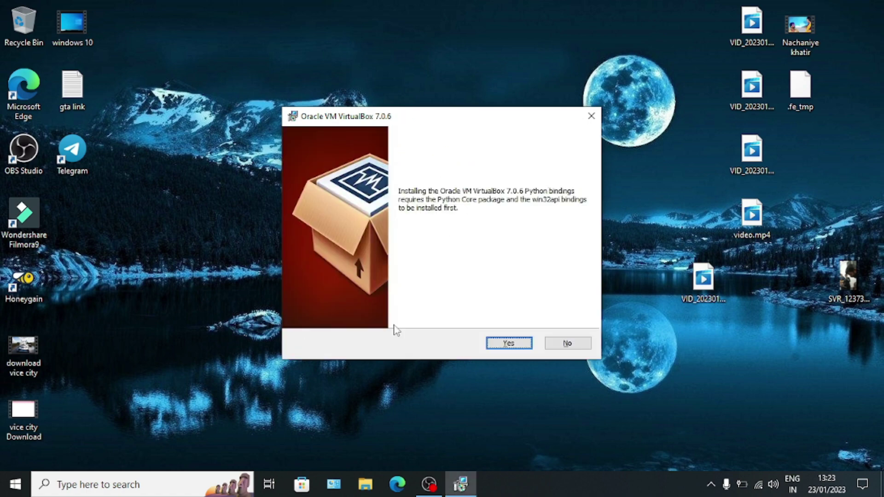
key(Return)
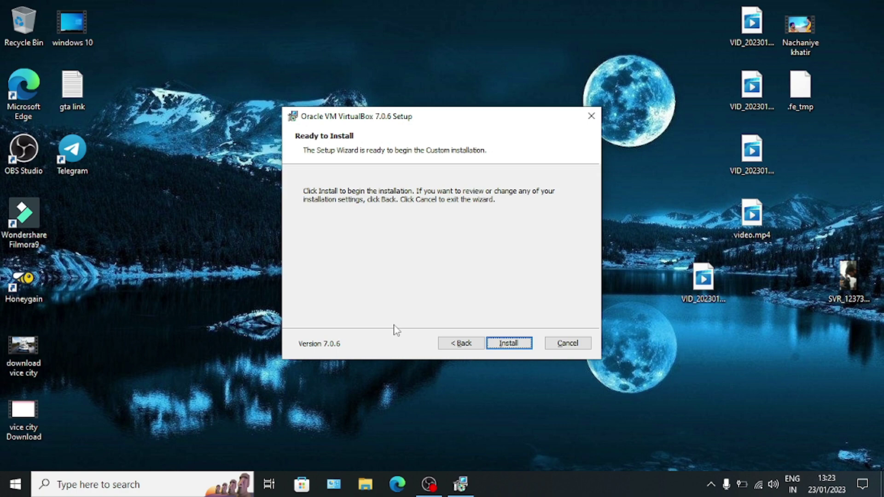
key(Return)
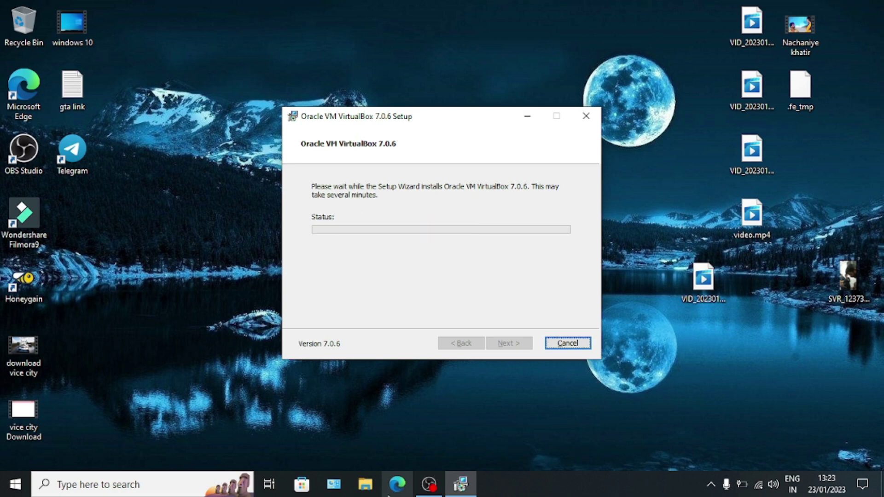
click(395, 488)
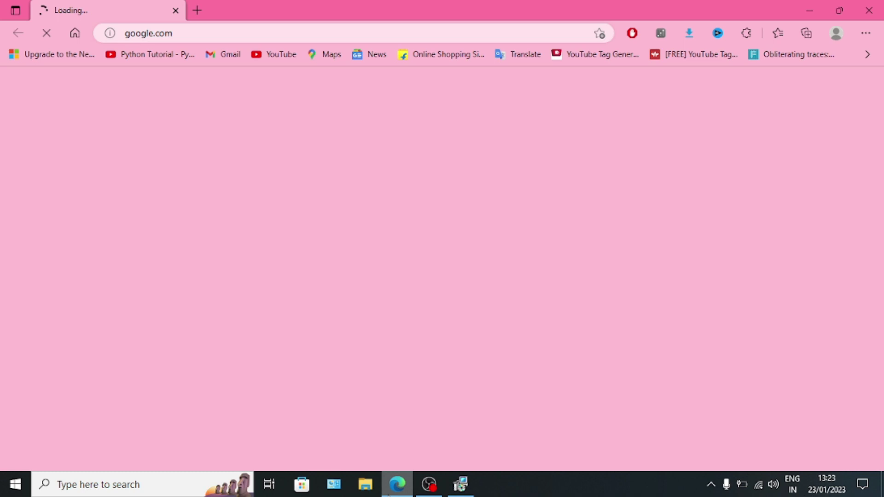
Go to google.com, search 'kali linux', and open the official kali.org site
click(189, 29)
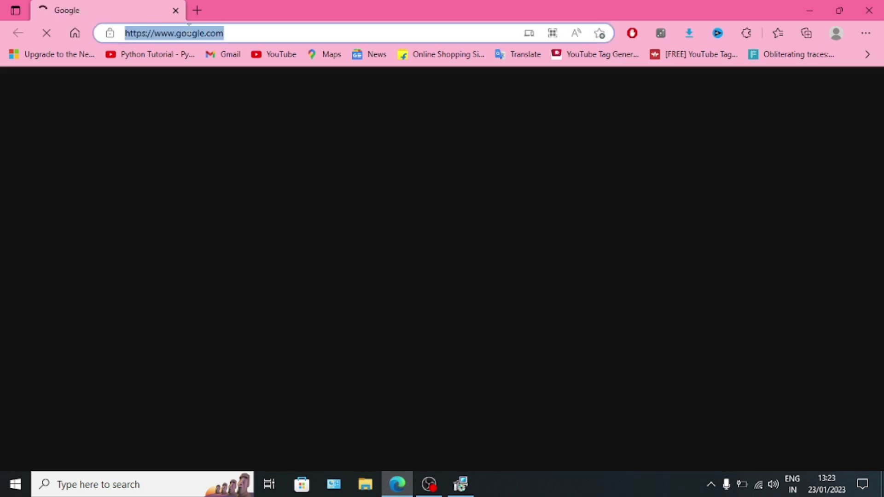
text(google.com)
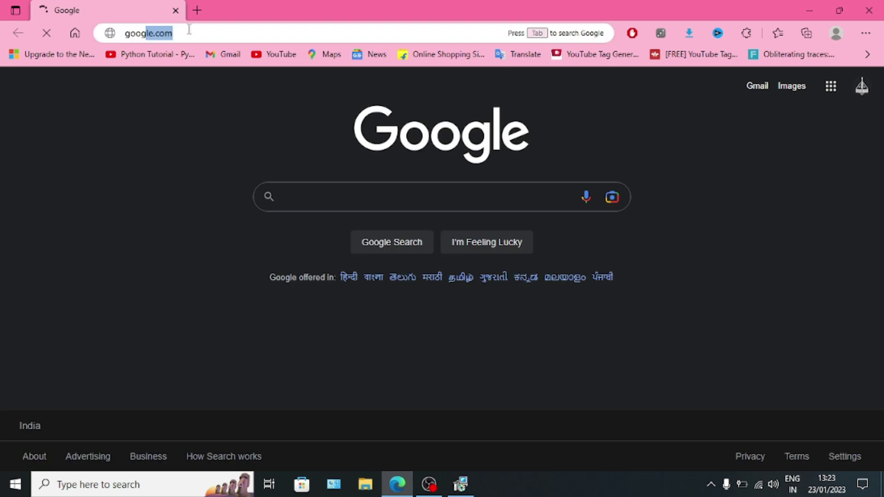
key(Return)
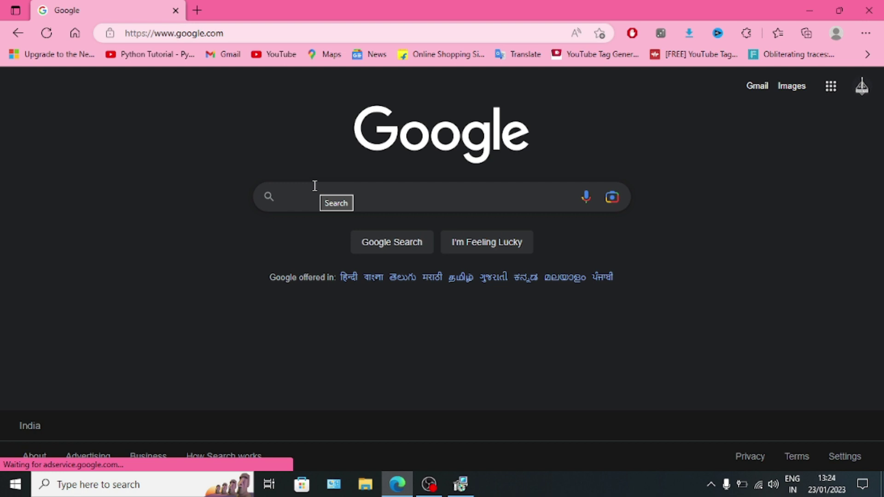
text(kali)
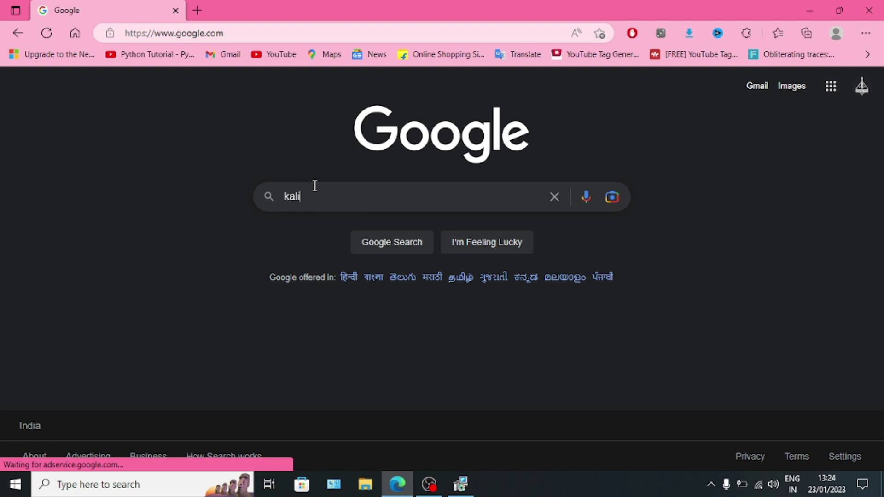
text( li)
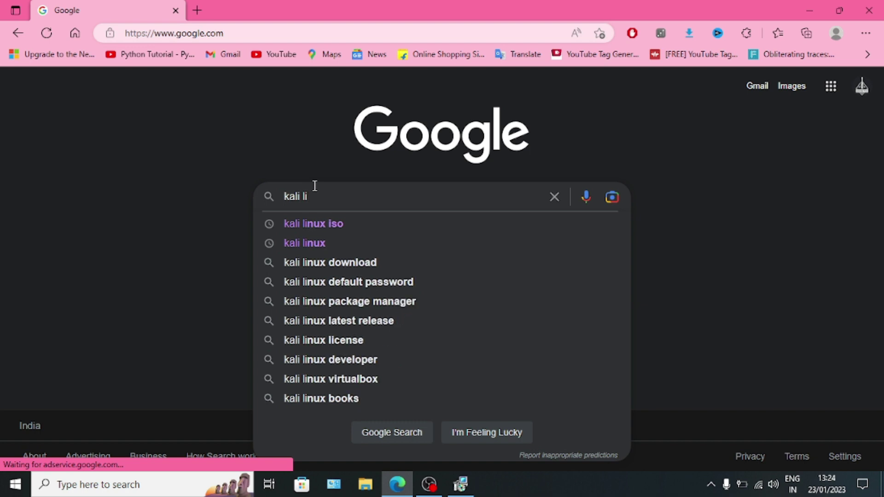
text(nux)
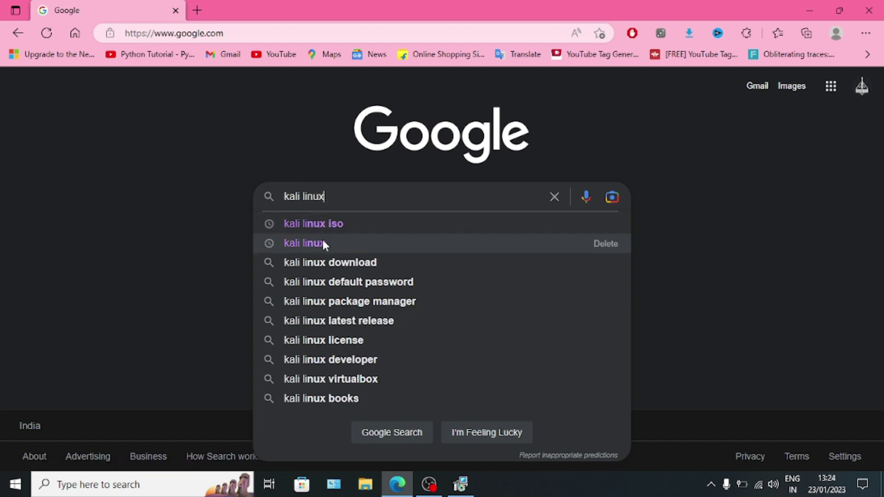
click(322, 241)
click(349, 195)
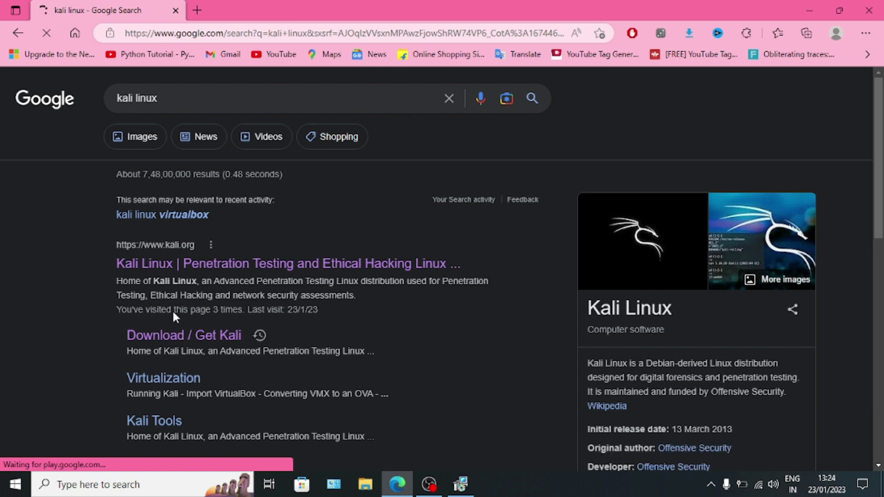
click(164, 265)
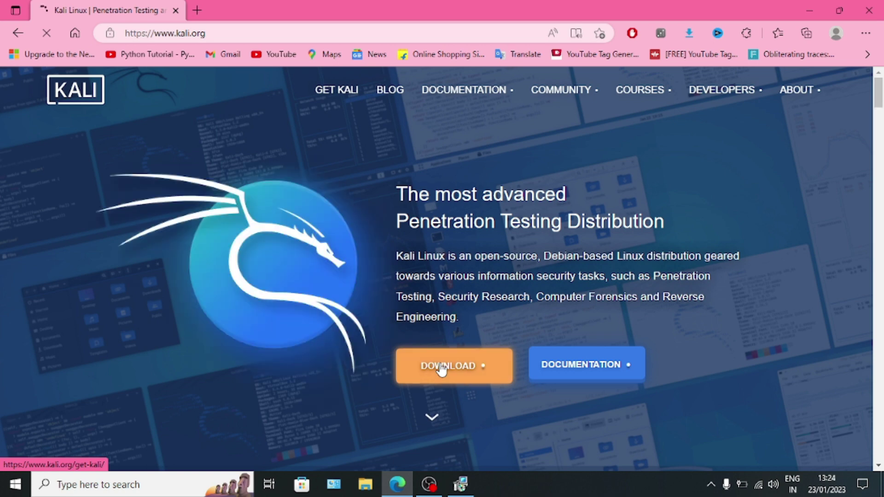
Open Kali's download page and briefly check the VirtualBox installation progress
click(441, 369)
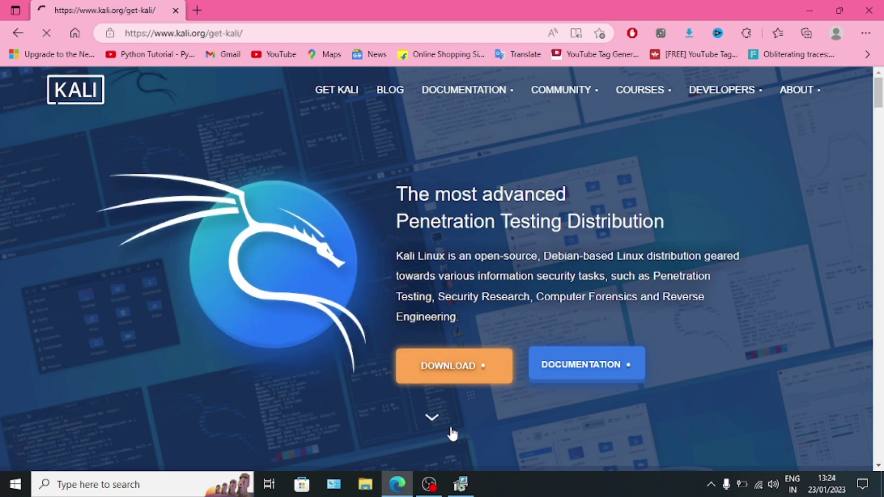
click(461, 484)
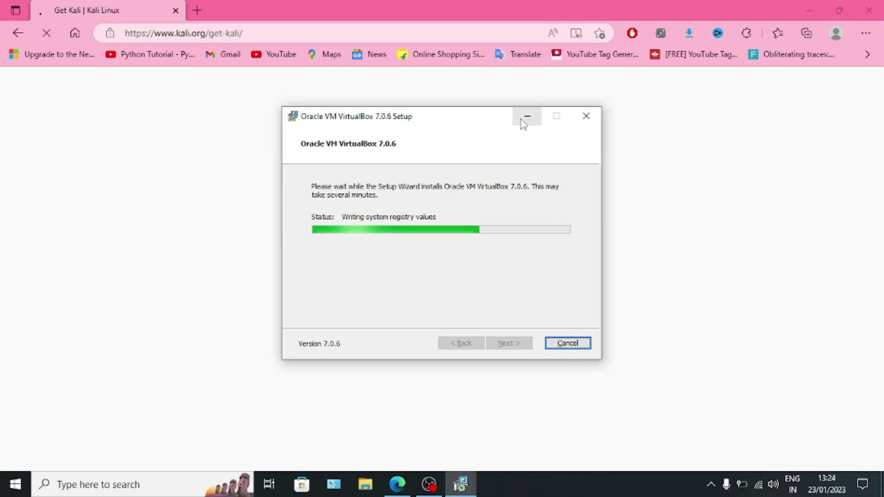
click(527, 116)
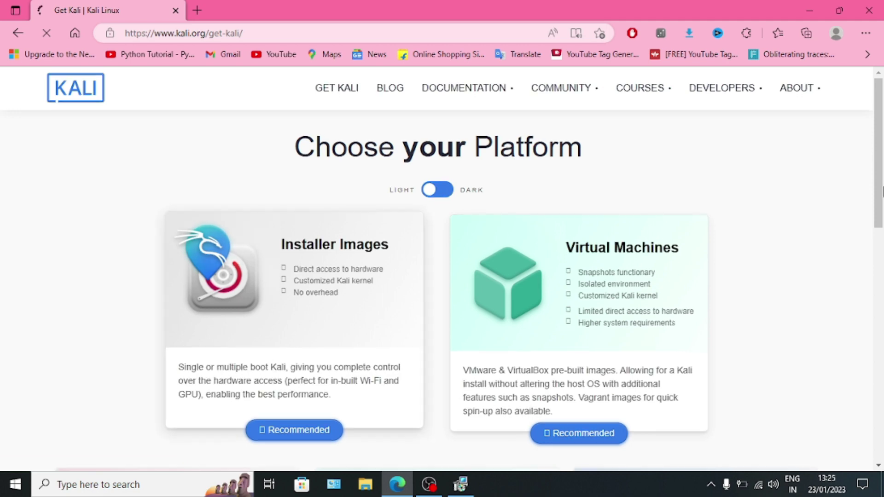
scroll(882, 191, down, 4)
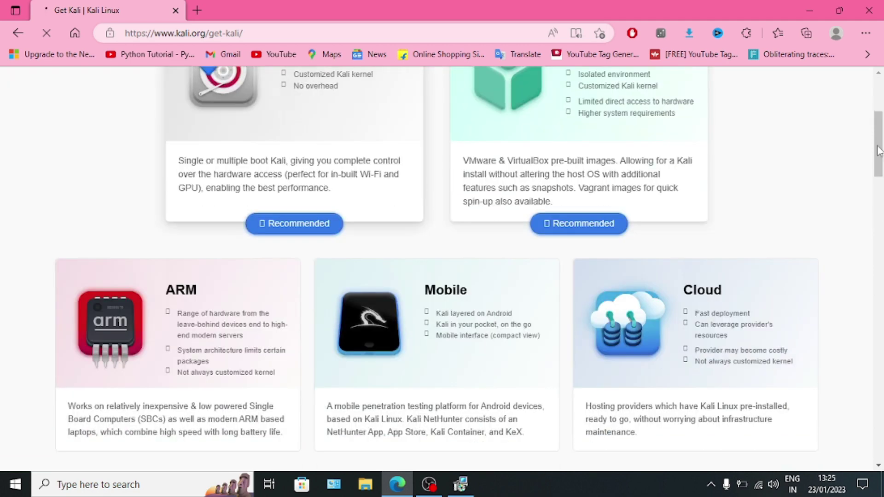
drag(879, 150, 881, 295)
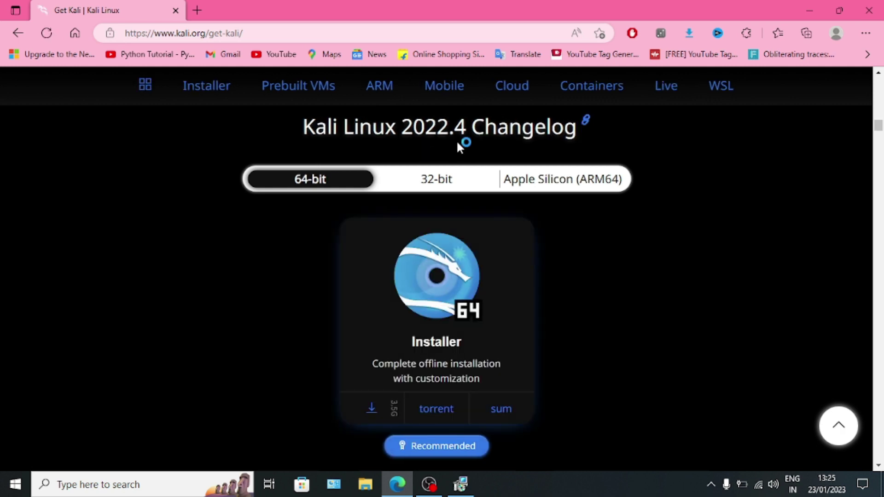
scroll(522, 316, up, 6)
scroll(522, 317, down, 3)
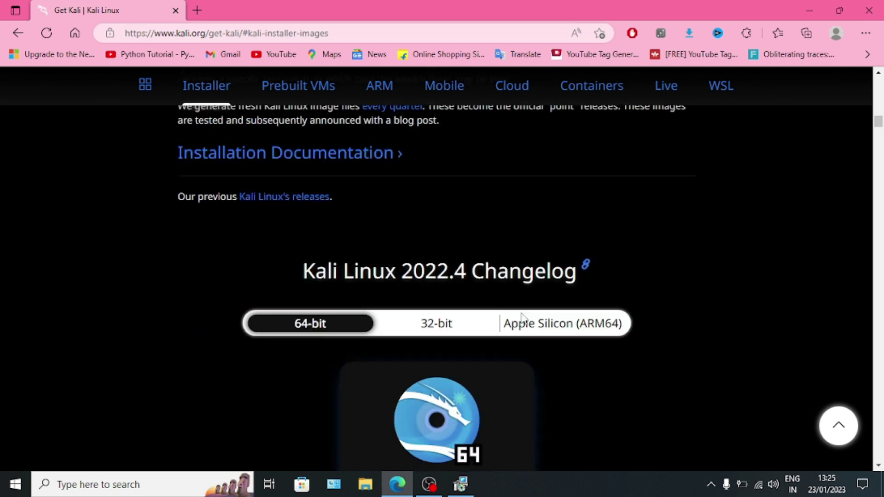
scroll(522, 316, down, 3)
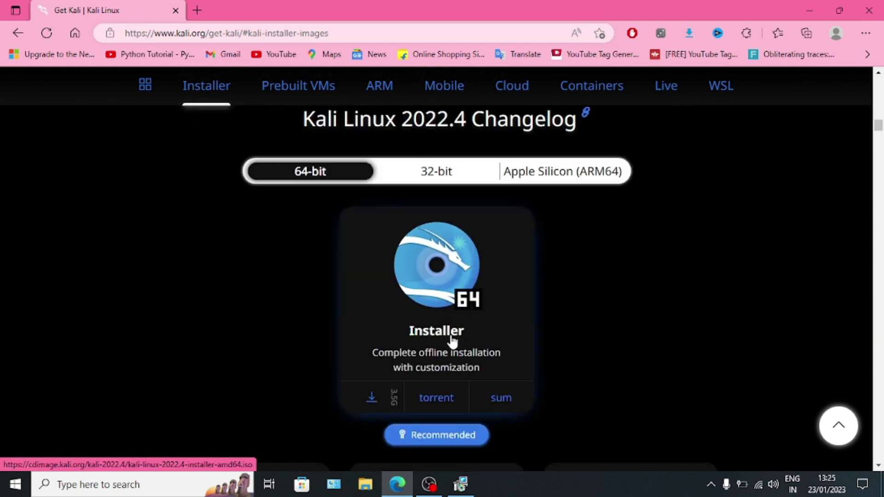
Start the 64-bit Kali 2022.4 installer download, then cancel the duplicate and close the downloads list
click(380, 402)
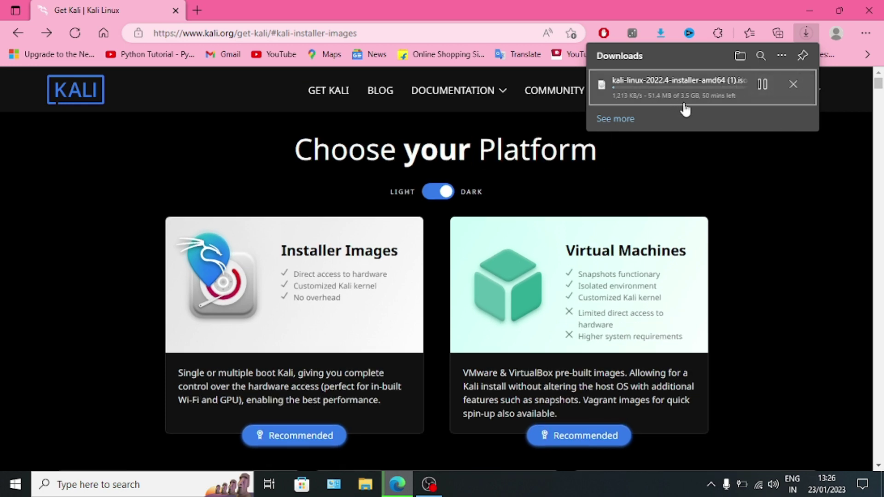
click(790, 85)
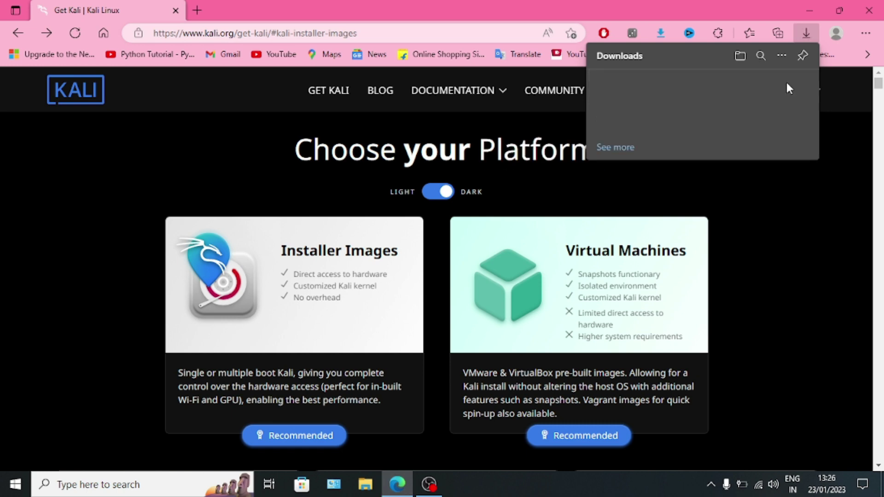
click(843, 141)
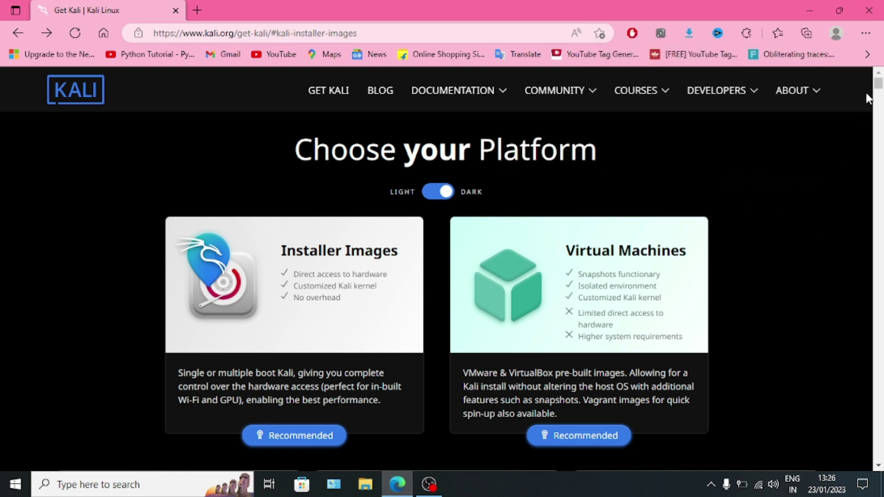
scroll(795, 200, down, 1)
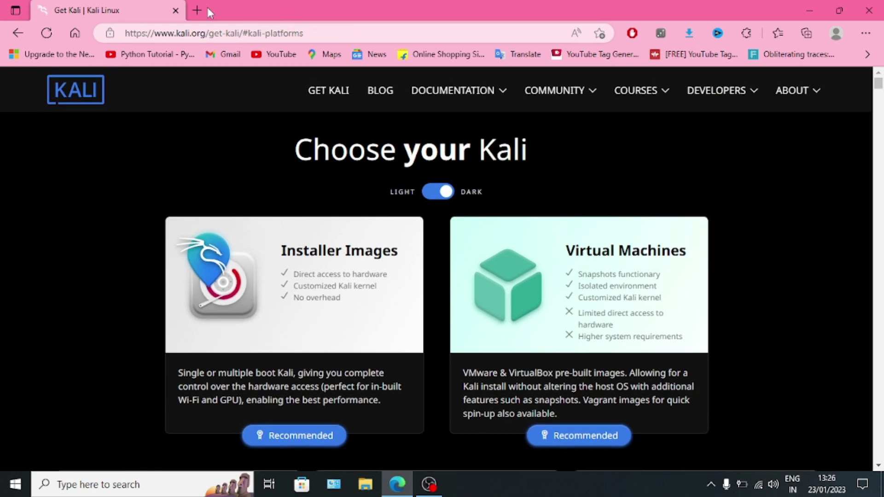
Search for utorrent in a new tab, open the µTorrent Classic page, then close that tab
click(196, 10)
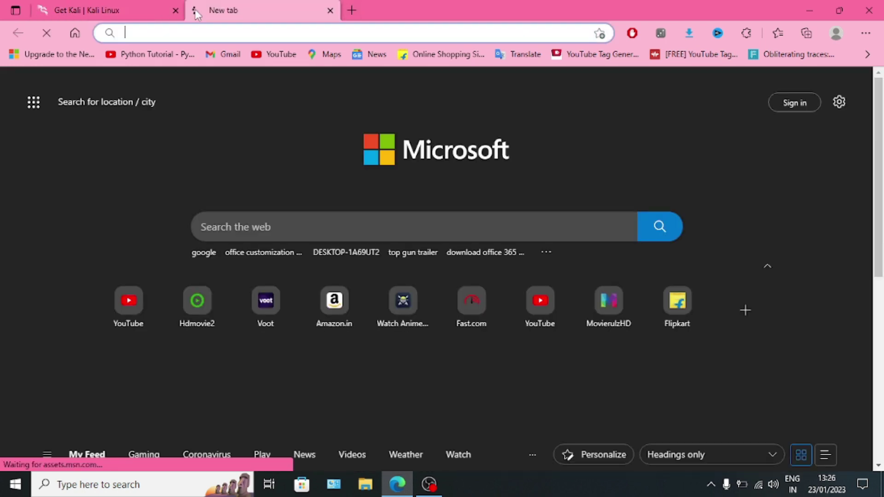
text(utoo)
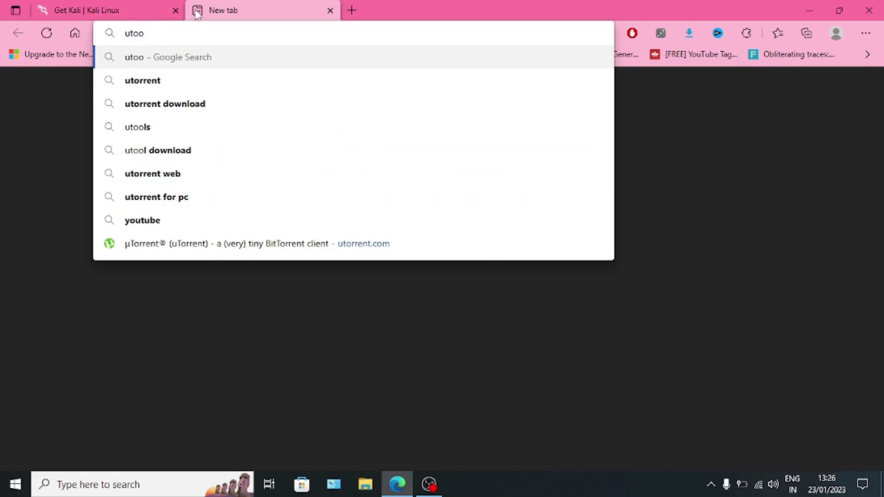
key(Down)
key(Return)
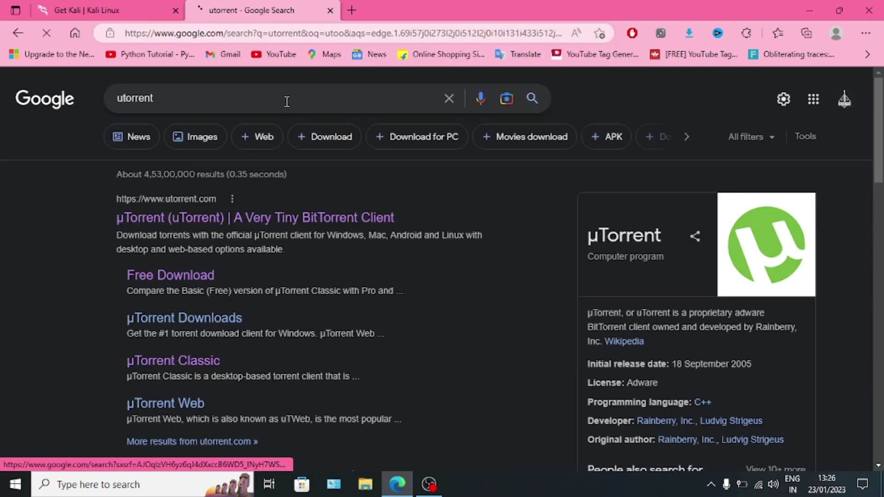
click(187, 363)
click(329, 11)
Scroll the Kali page down to the installer card and close Edge
scroll(412, 299, down, 10)
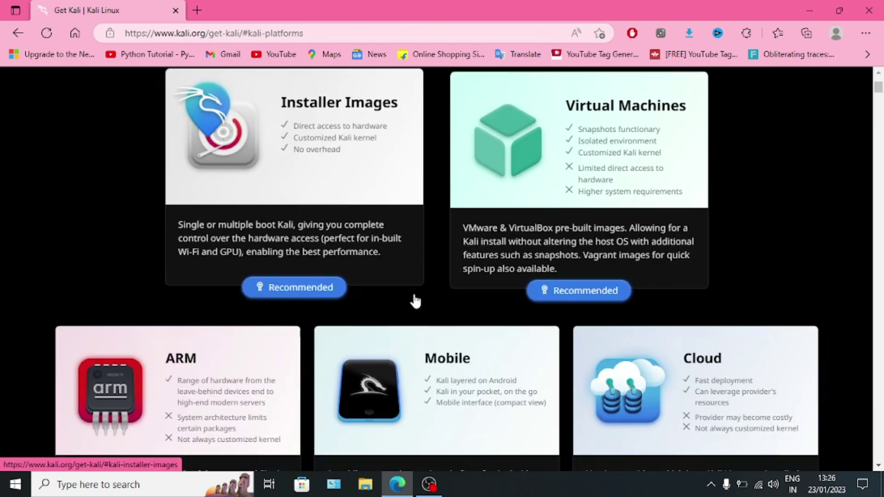
scroll(414, 296, down, 12)
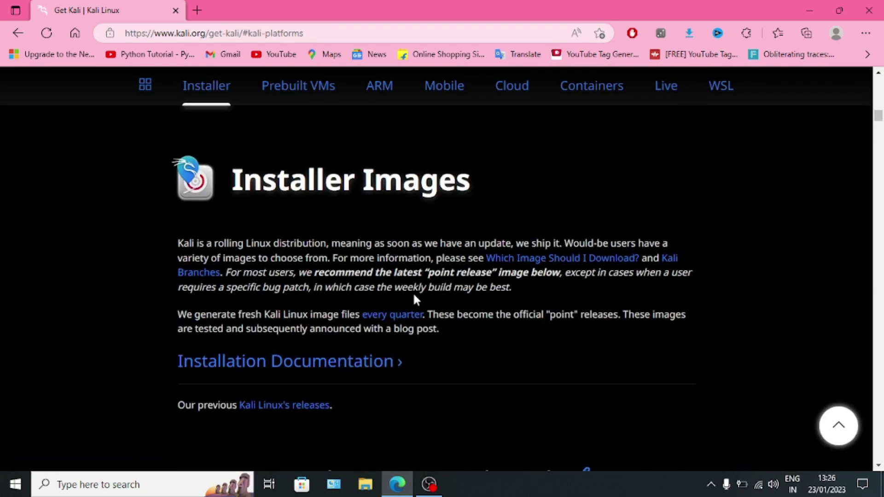
scroll(415, 298, down, 6)
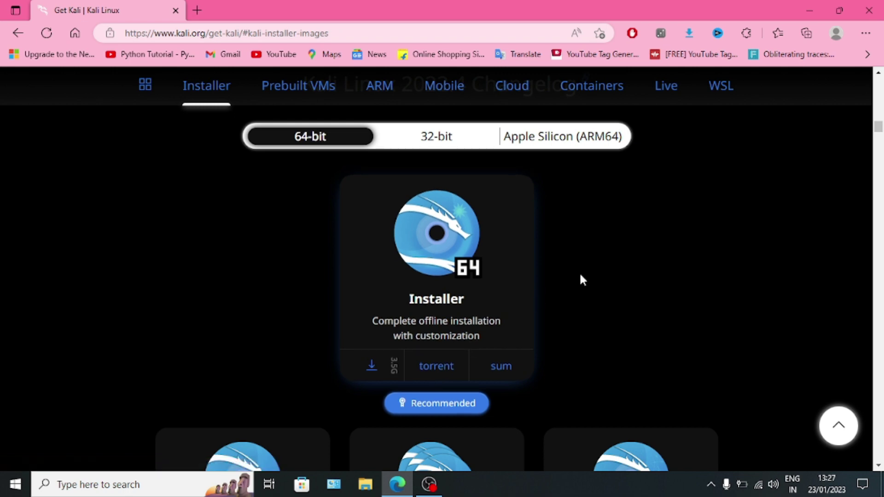
click(868, 10)
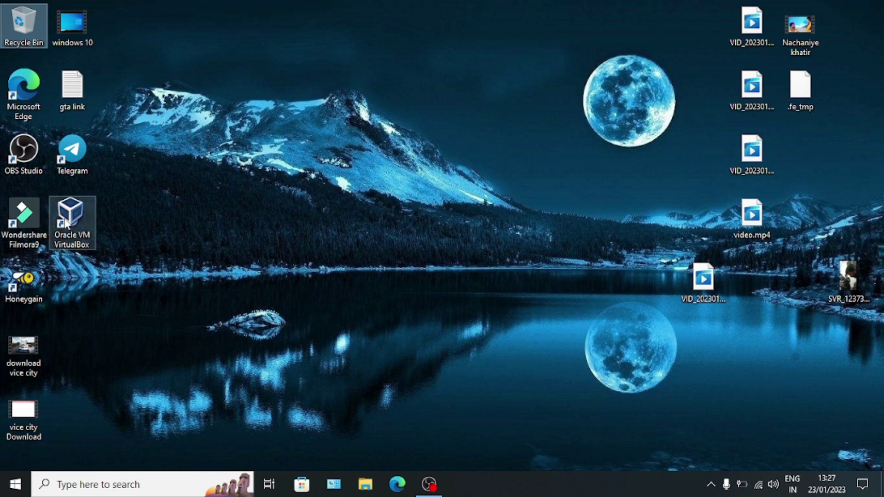
Launch VirtualBox from its desktop shortcut and confirm the Kali installer ISO in Downloads
drag(52, 210, 441, 147)
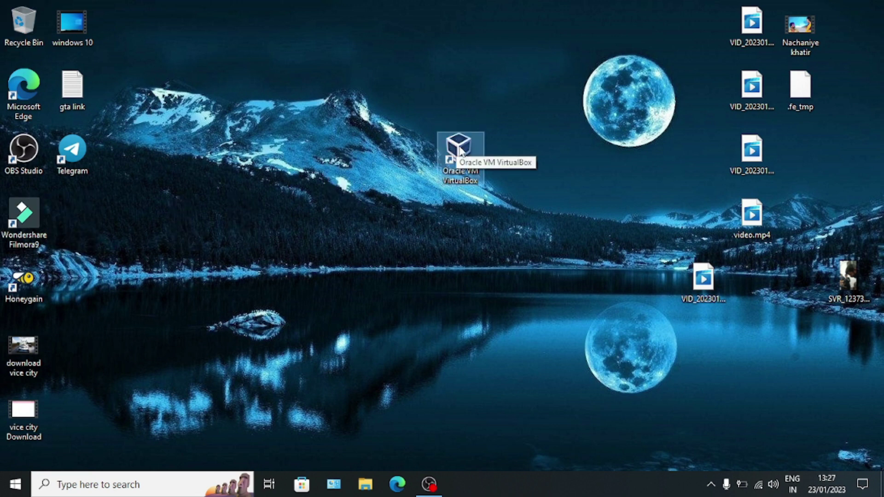
double_click(459, 151)
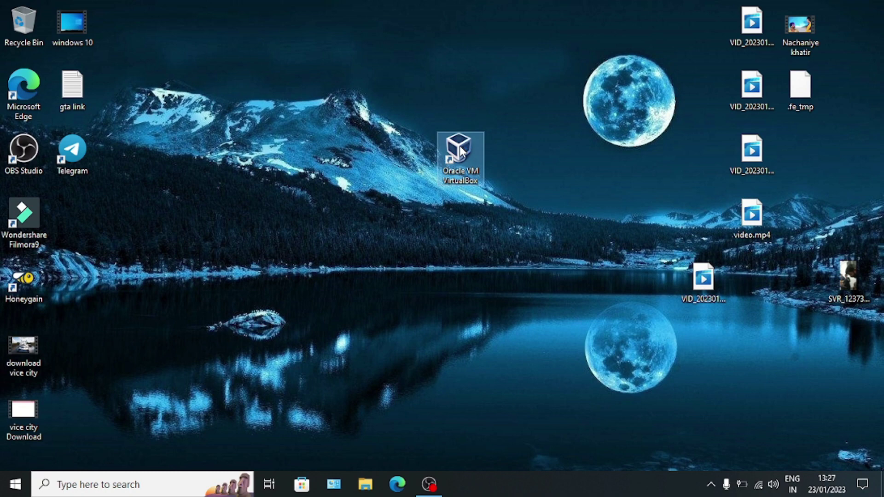
click(366, 484)
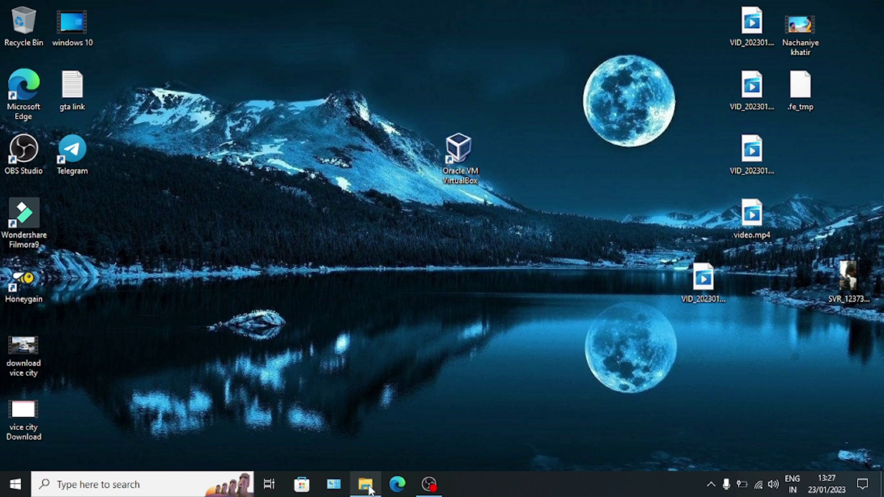
click(55, 160)
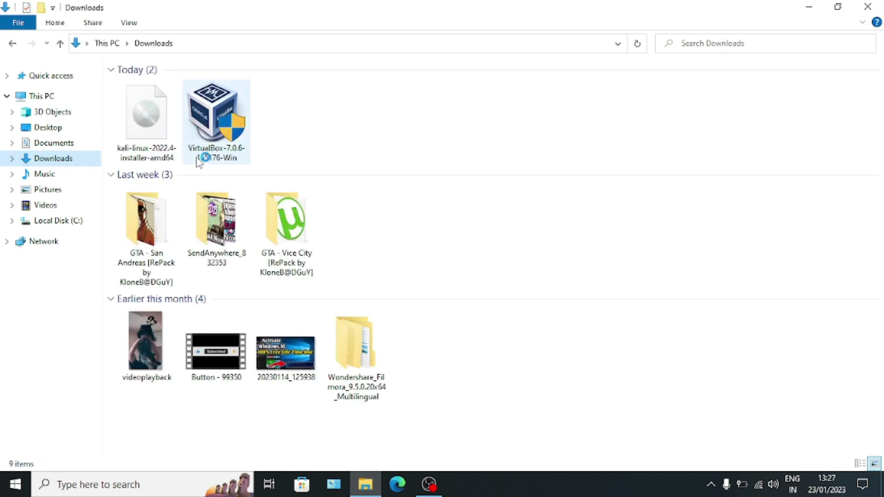
click(144, 139)
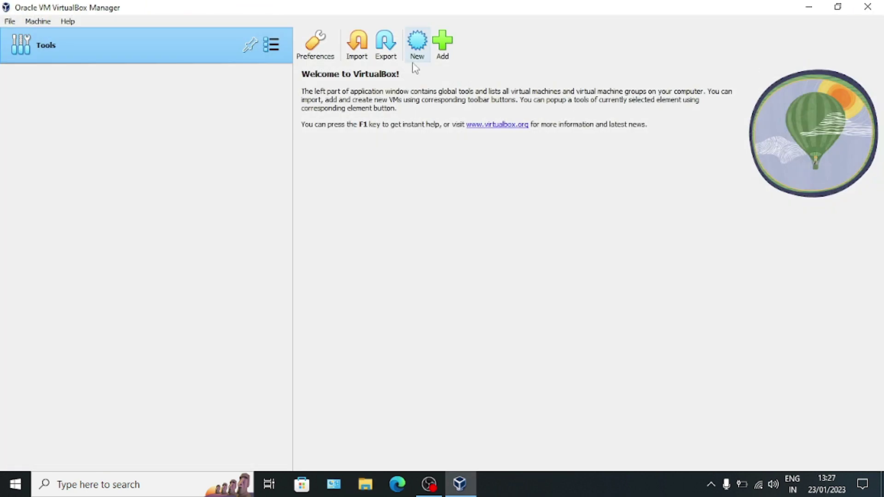
Create a VM named 'kali linux', Linux / Debian (64-bit), with kali-linux-2022.4-installer-amd64.iso attached
click(416, 58)
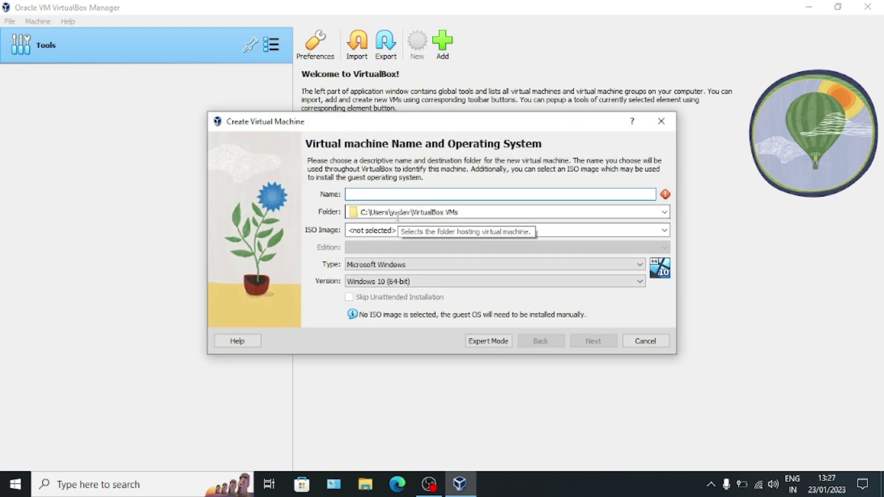
text(kali li)
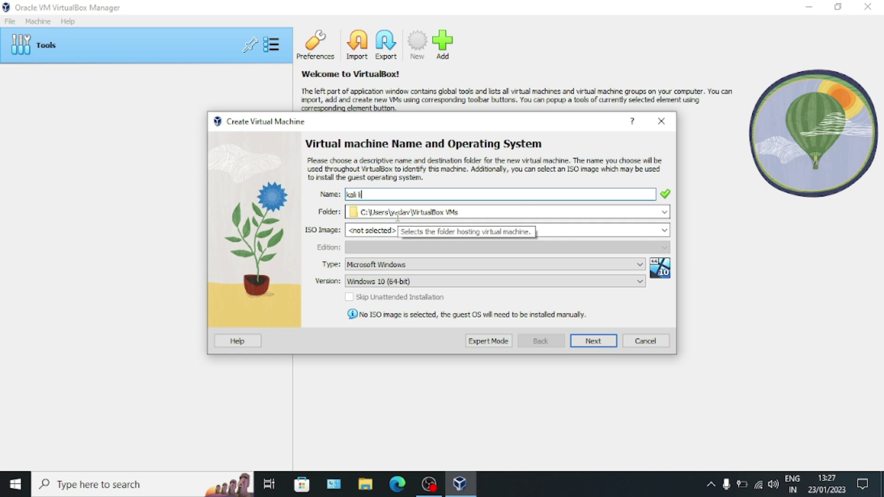
text(nux)
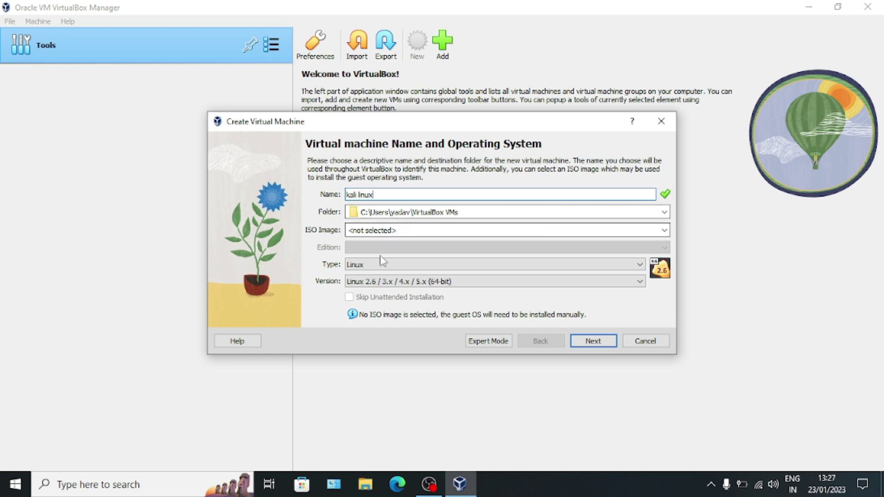
click(357, 267)
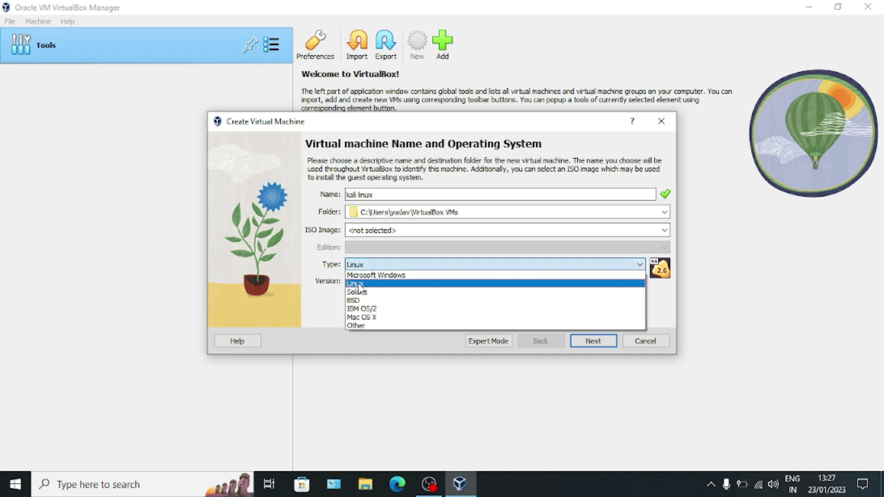
click(358, 285)
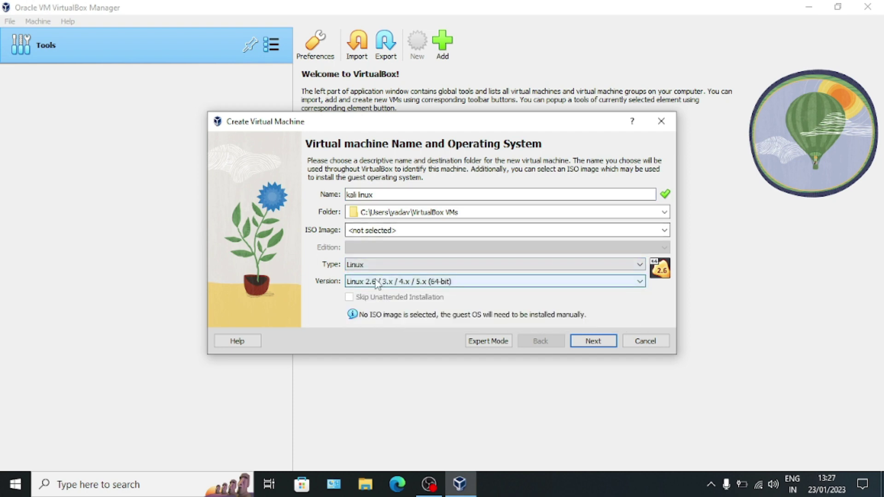
click(377, 283)
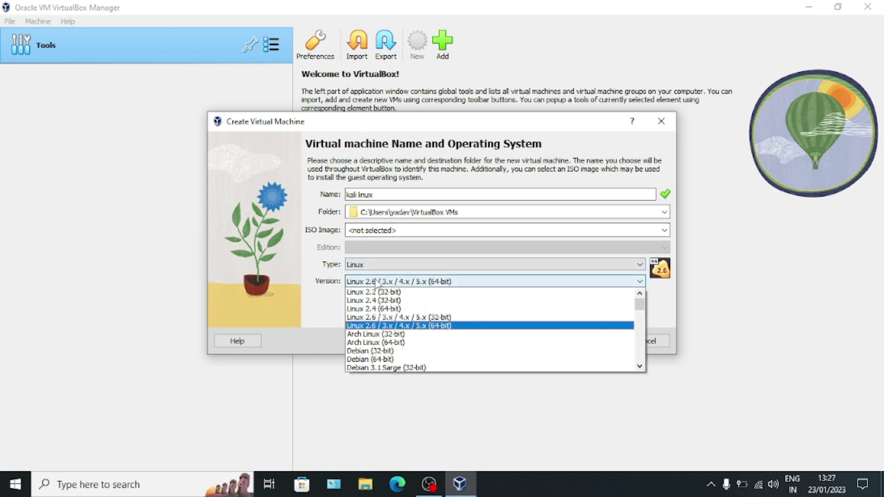
click(391, 360)
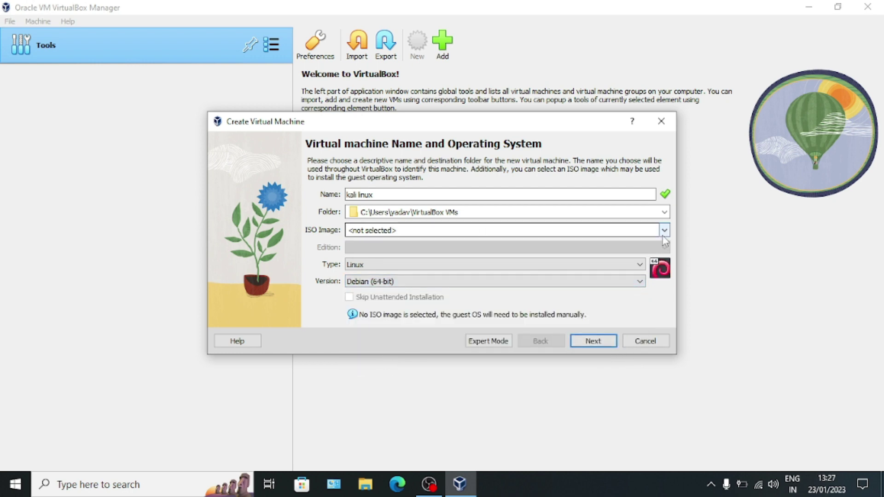
click(665, 231)
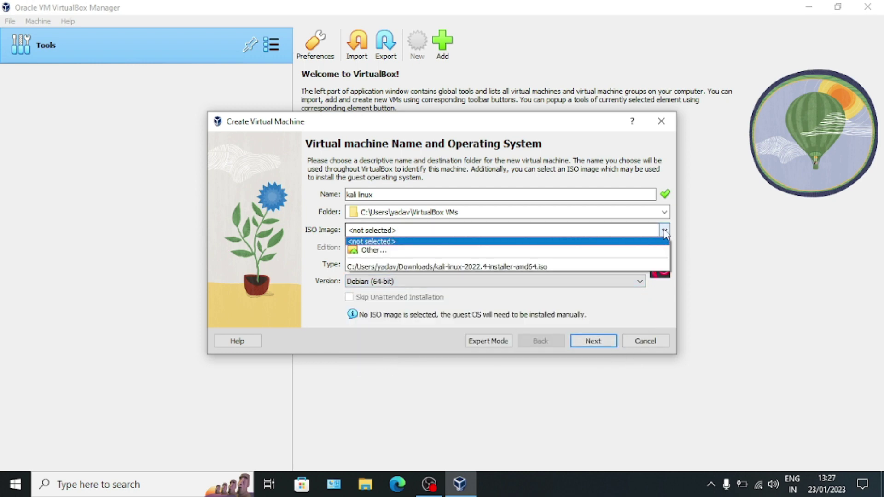
click(631, 250)
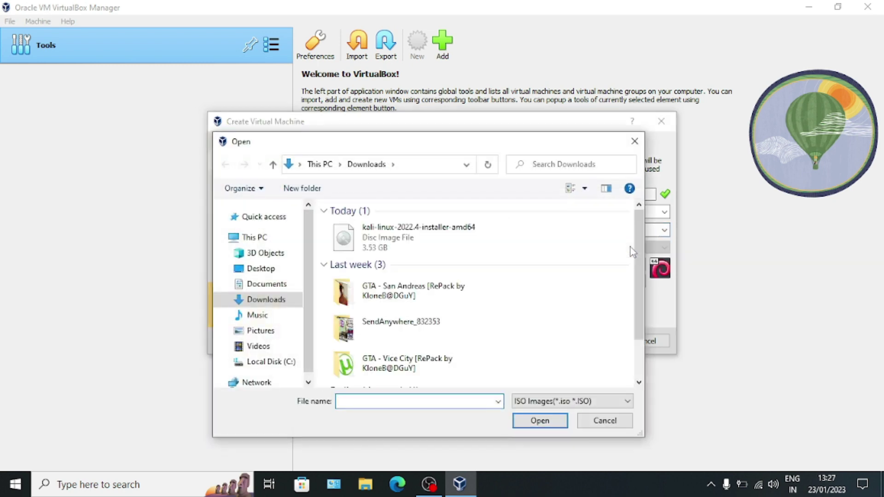
double_click(450, 250)
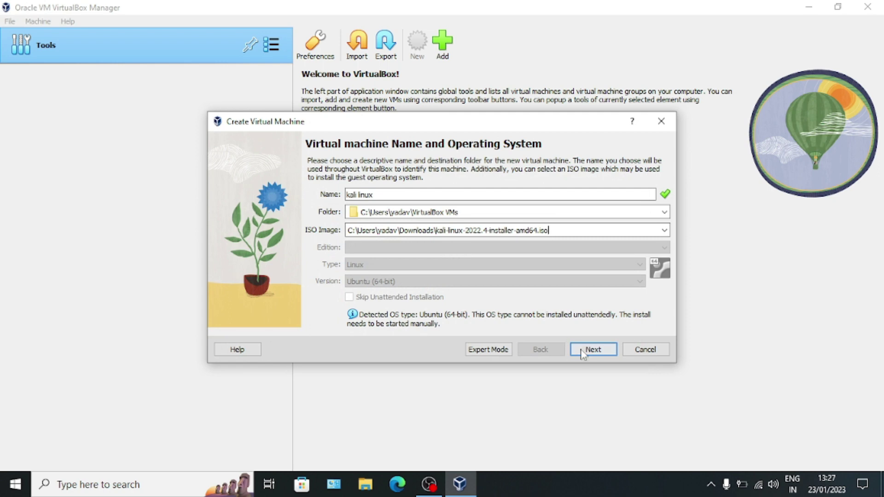
Give the new VM 3096 MB base memory and keep 1 CPU
click(584, 353)
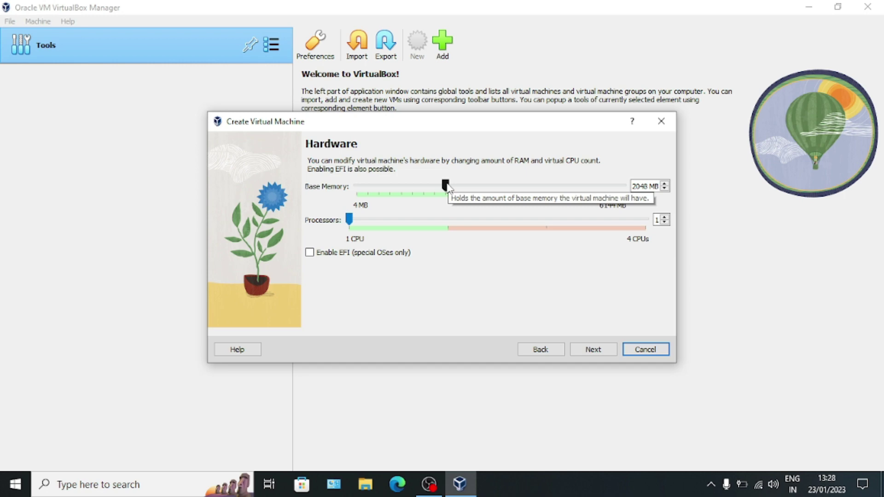
drag(447, 186, 494, 192)
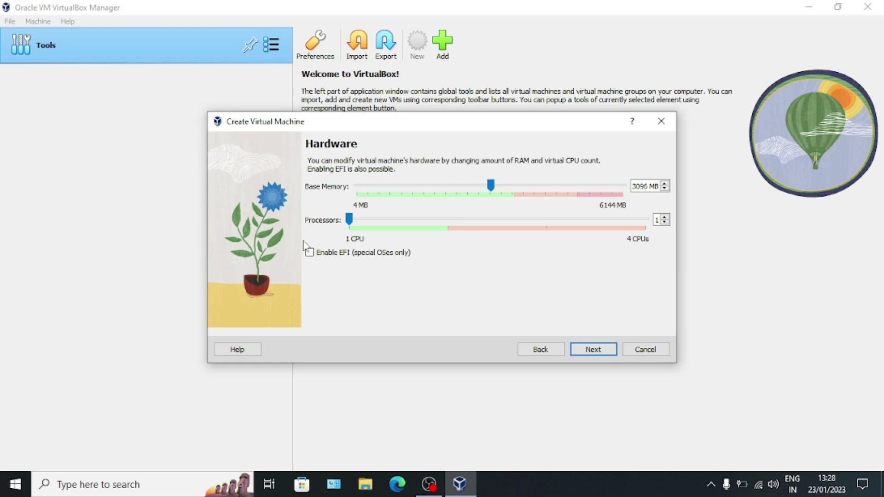
click(599, 350)
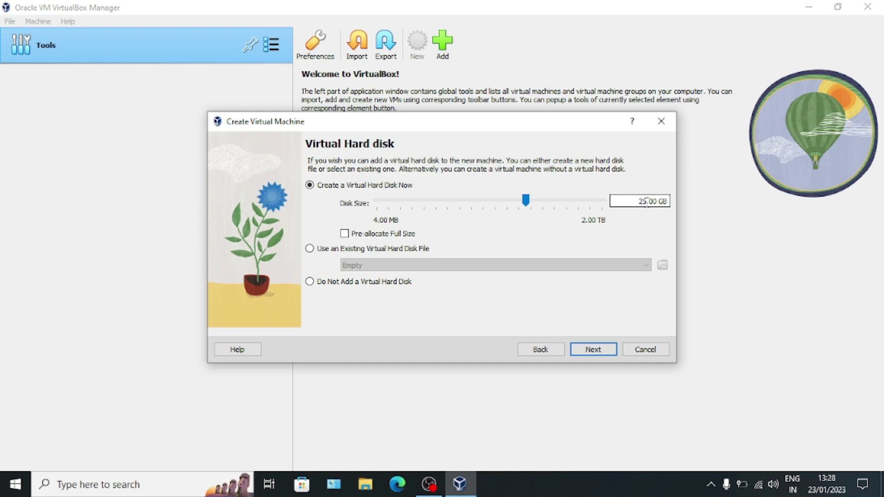
Change the disk size from 25 GB to 40 GB, create the kali linux VM and start it
click(647, 203)
key(BackSpace)
key(BackSpace)
text(40)
click(598, 350)
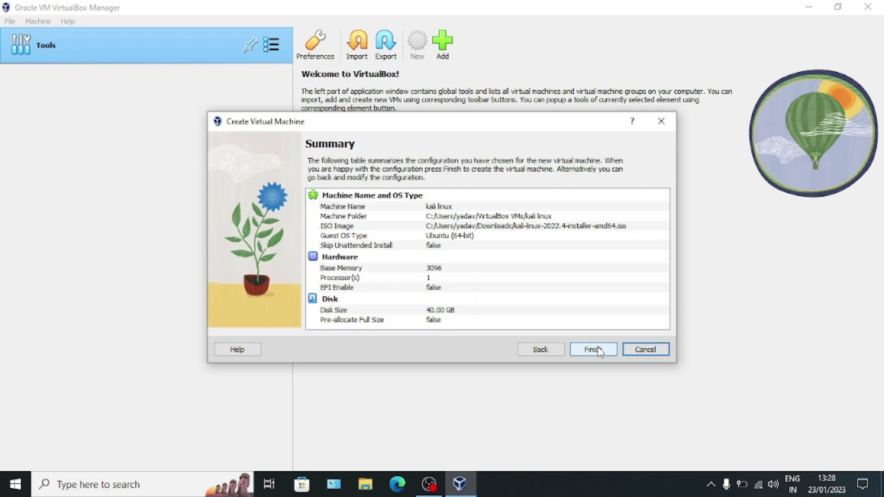
click(592, 349)
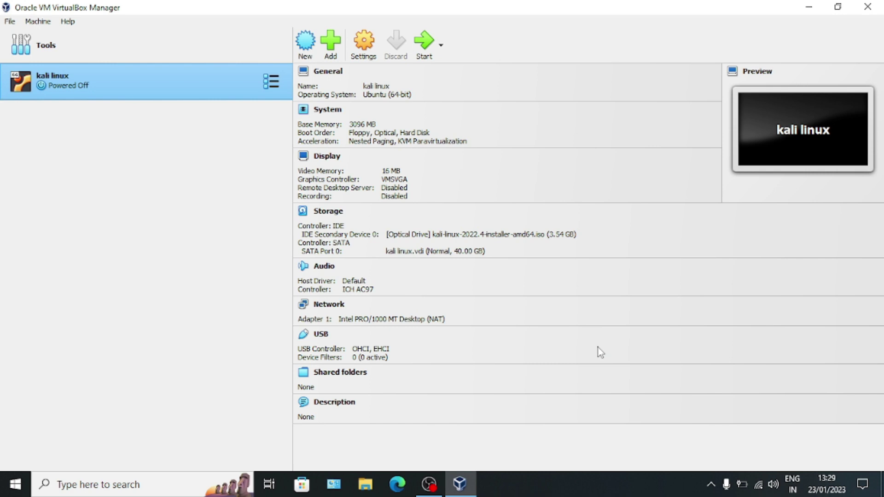
click(422, 46)
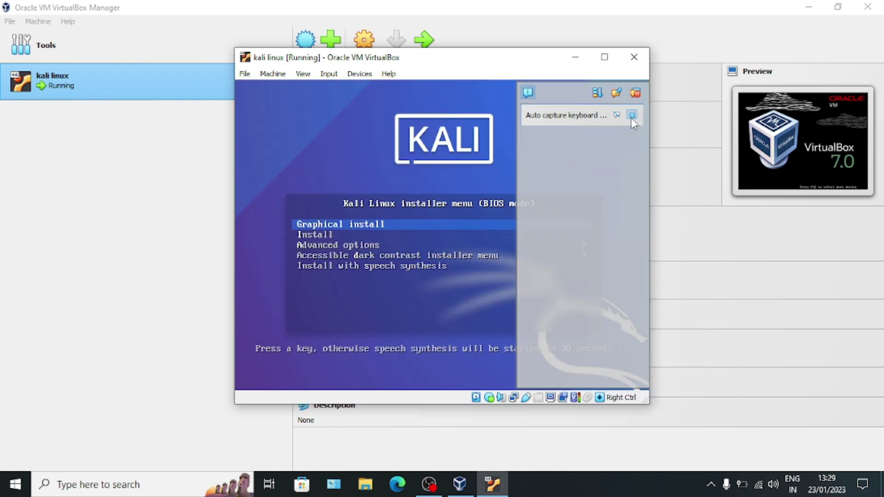
Dismiss the notification panel and maximise the kali linux VM window
click(632, 115)
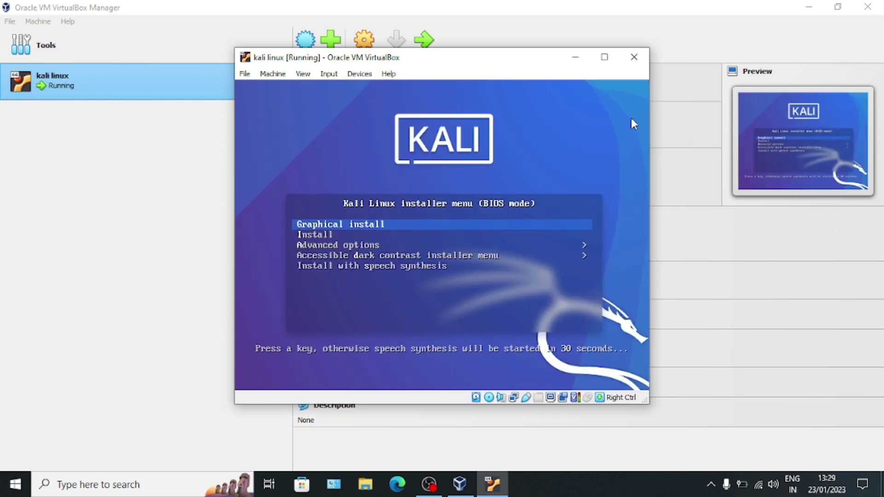
click(604, 58)
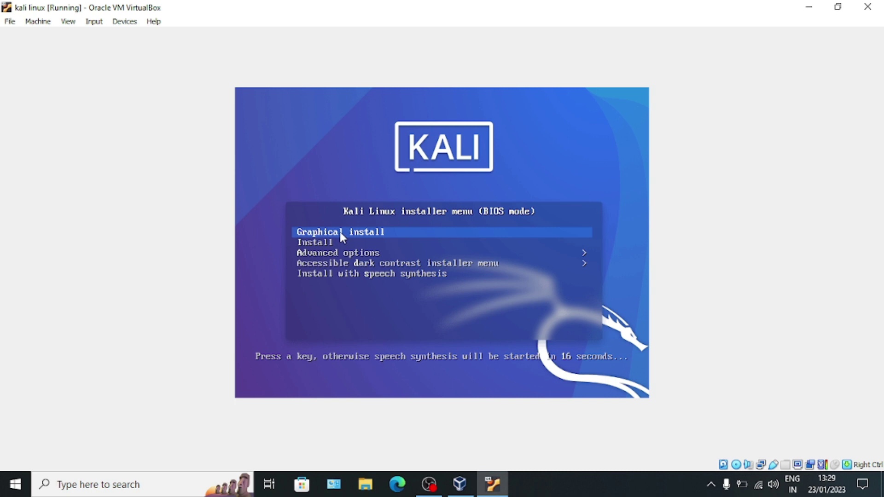
Stop the boot menu countdown and launch Graphical install
key(Down)
key(Up)
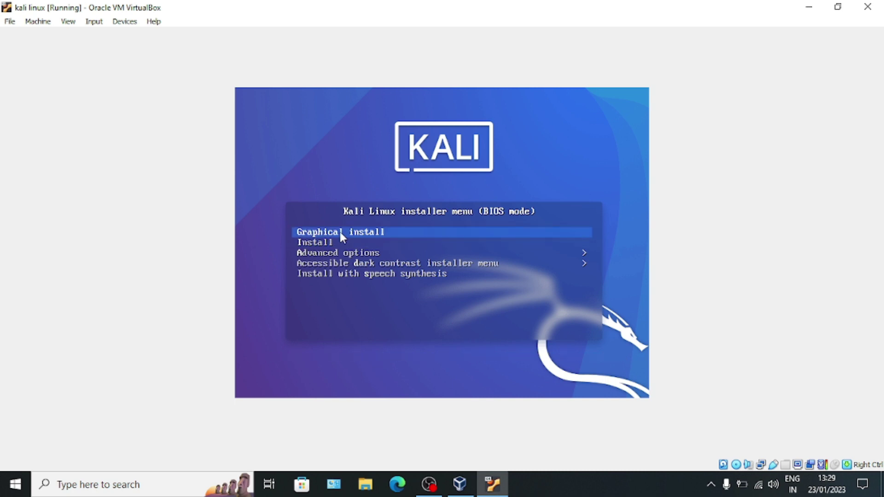
key(Return)
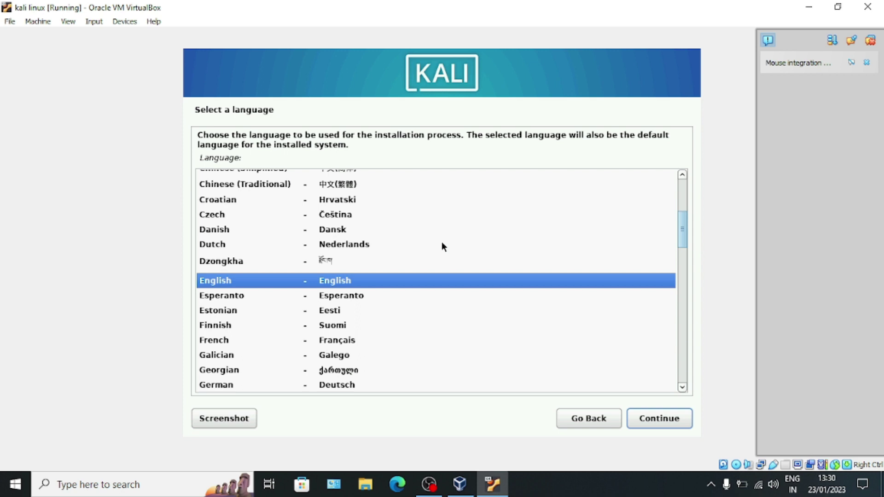
Choose English as language, India as location, and the American English keyboard
click(669, 420)
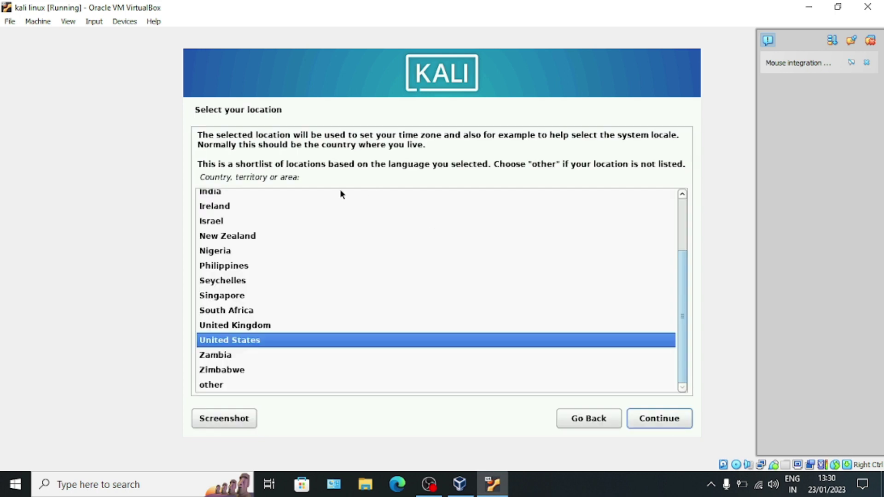
click(222, 191)
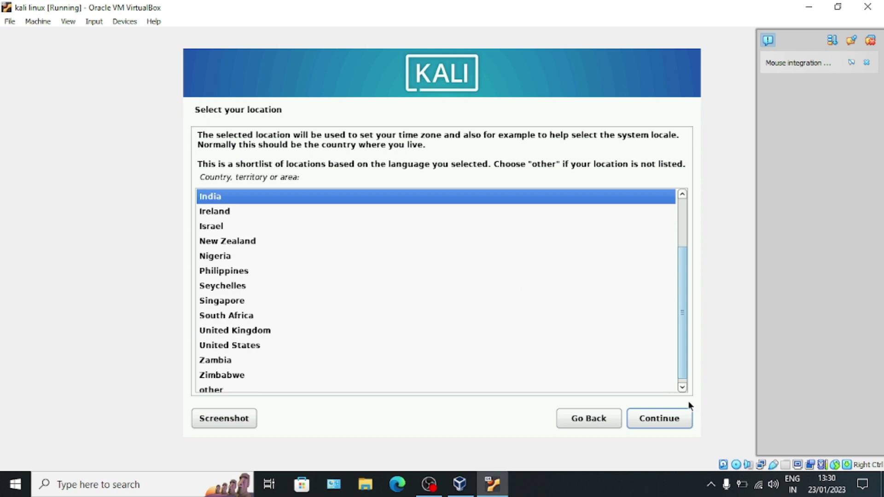
click(683, 418)
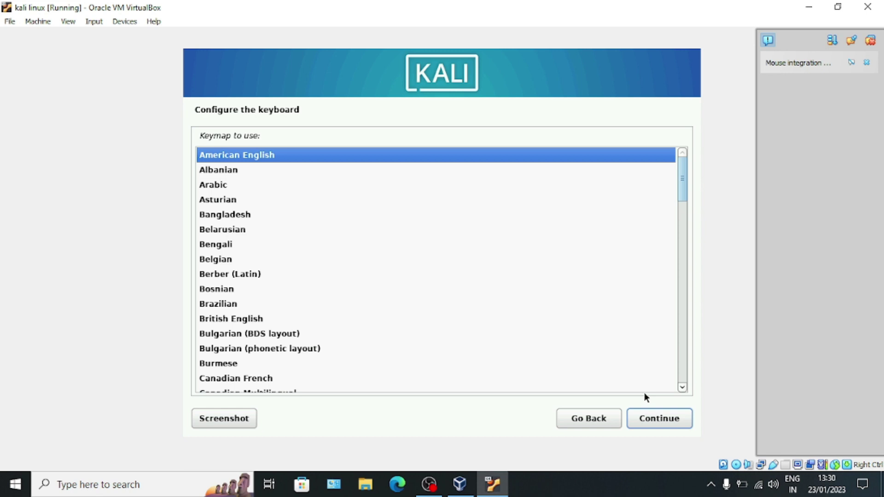
click(650, 426)
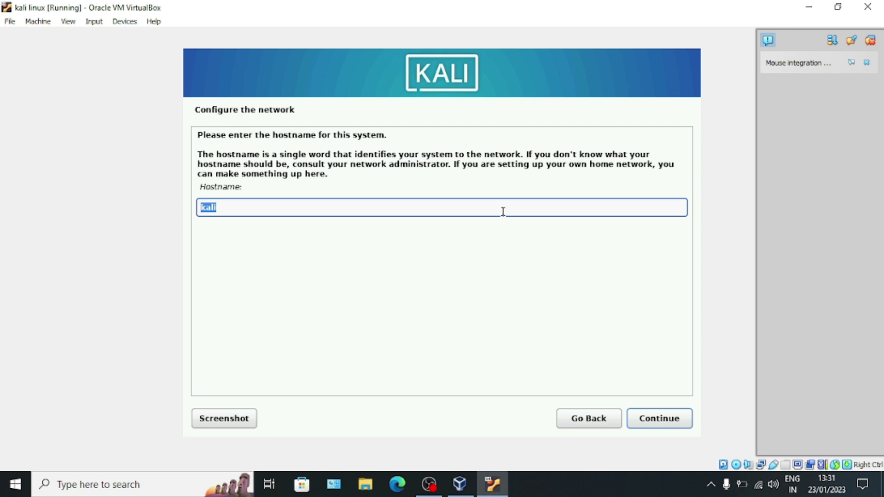
Keep the hostname kali and enter the domain name 'kali linux'
click(650, 420)
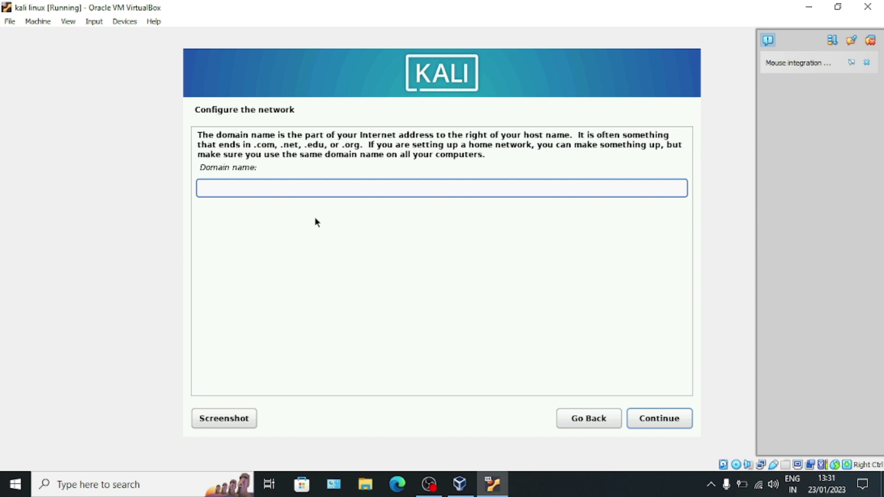
text(kali linux)
click(683, 426)
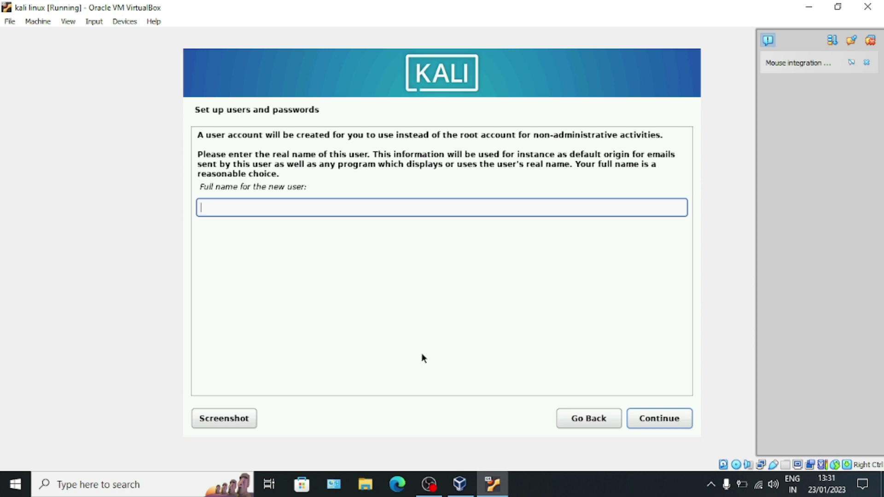
Enter the new user's full name, accept the suggested username, and set the account password twice
text(kumar)
click(637, 422)
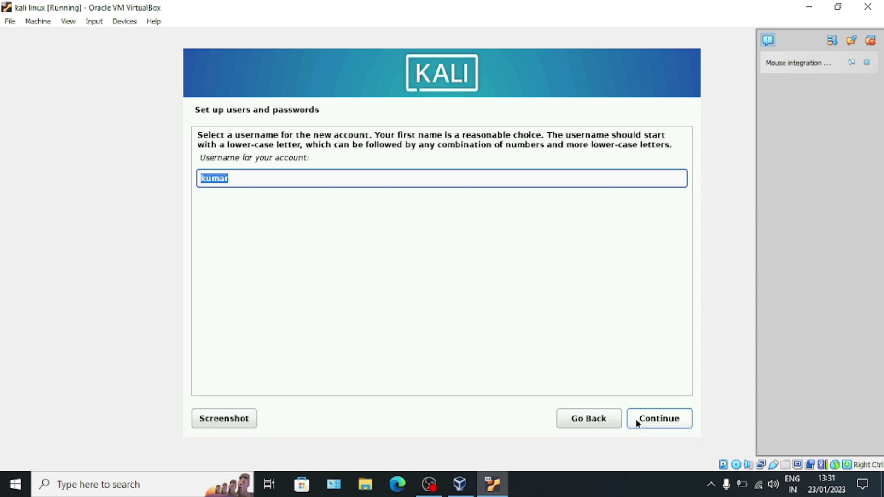
click(637, 421)
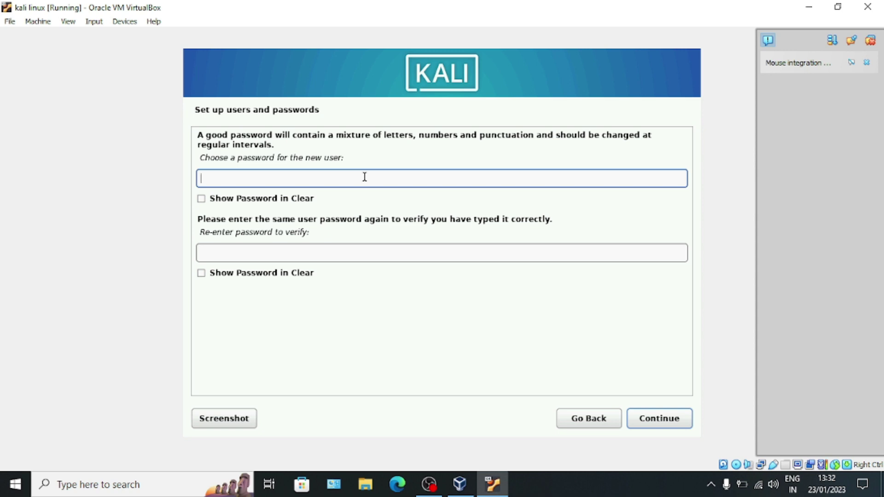
text(kali)
click(331, 253)
text(kali)
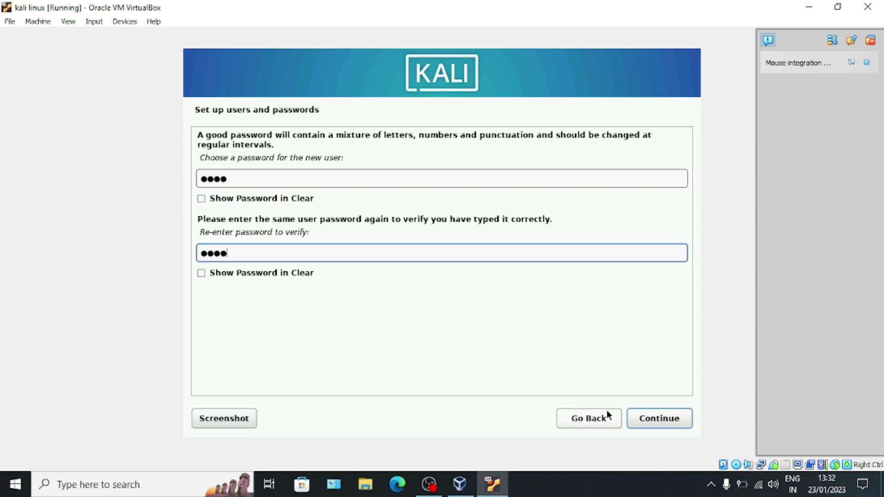
click(653, 421)
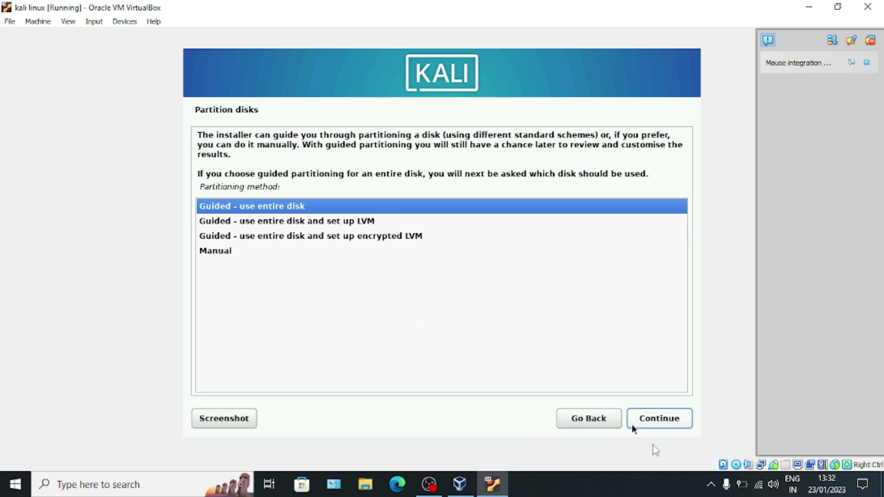
Partition the 42.9 GB disk using guided entire-disk with all files in one partition, writing changes
click(658, 422)
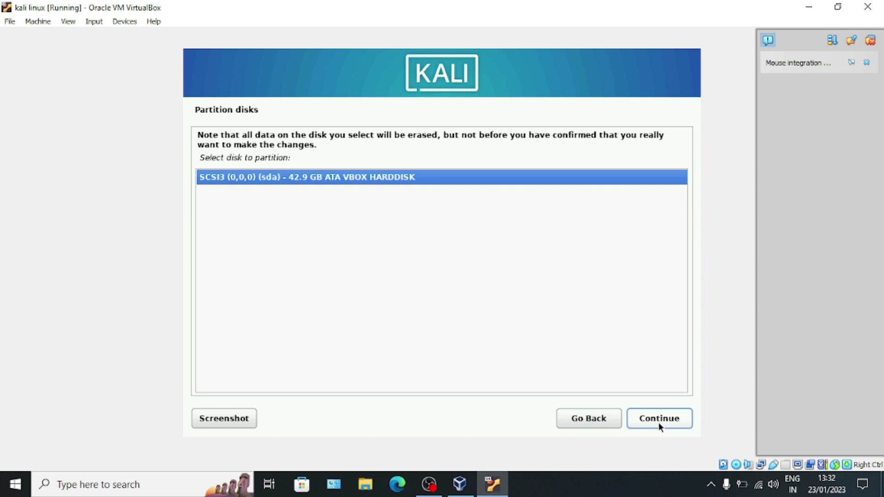
click(658, 422)
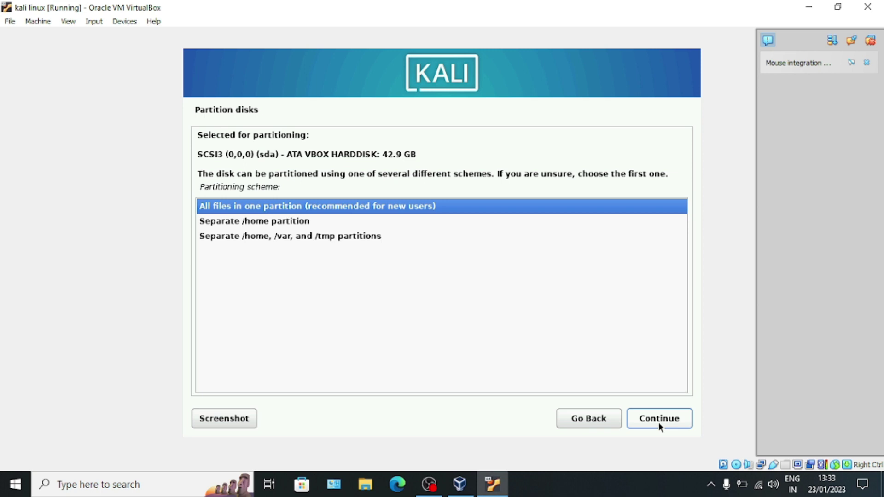
click(658, 422)
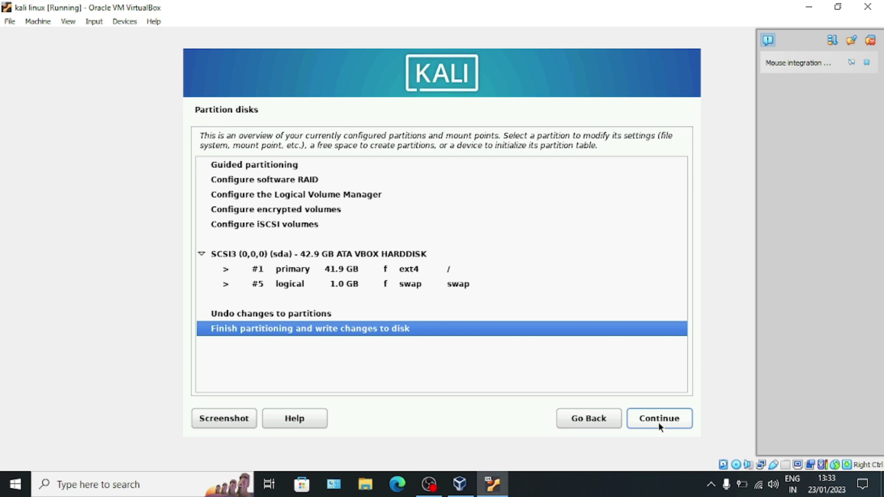
click(658, 418)
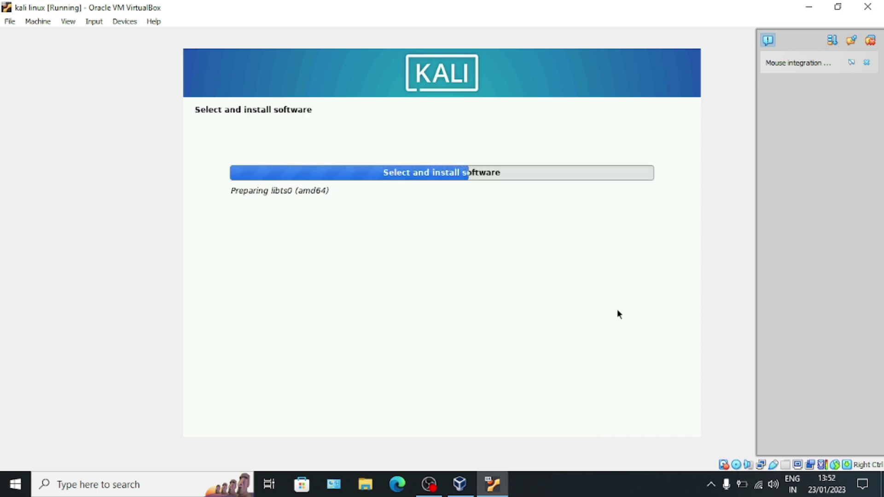
key(alt+Tab)
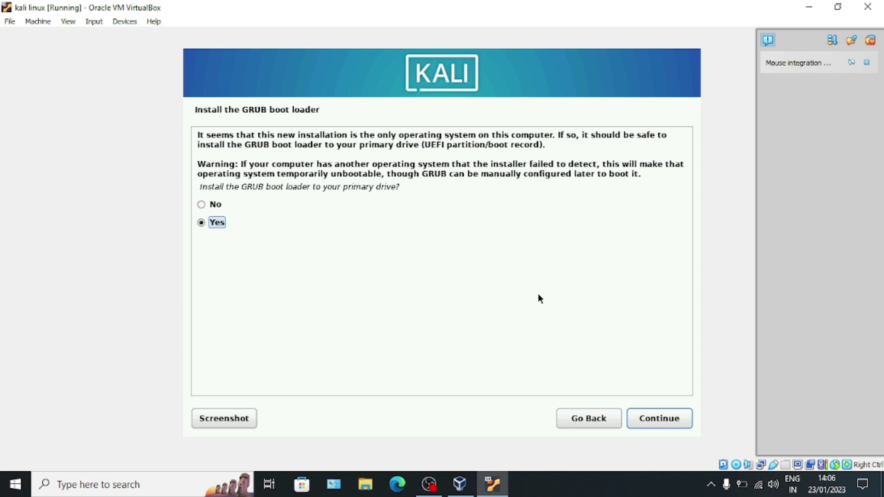
Install the GRUB boot loader onto /dev/sda
click(649, 427)
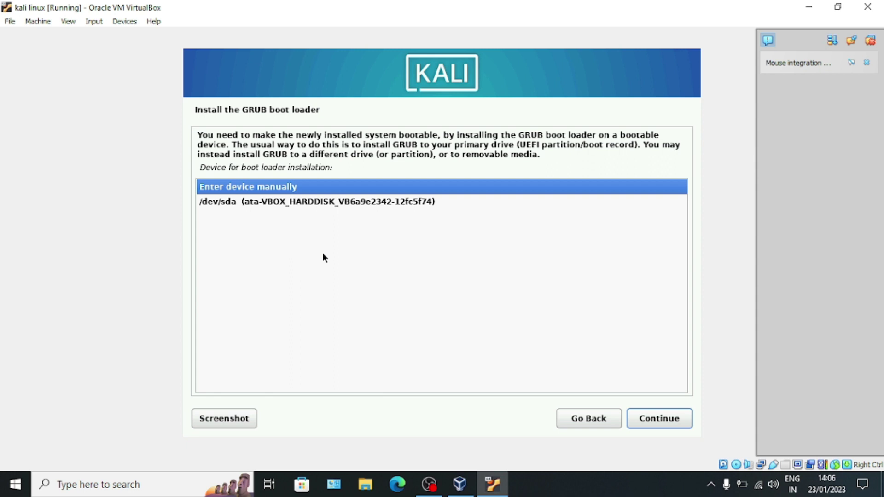
click(349, 203)
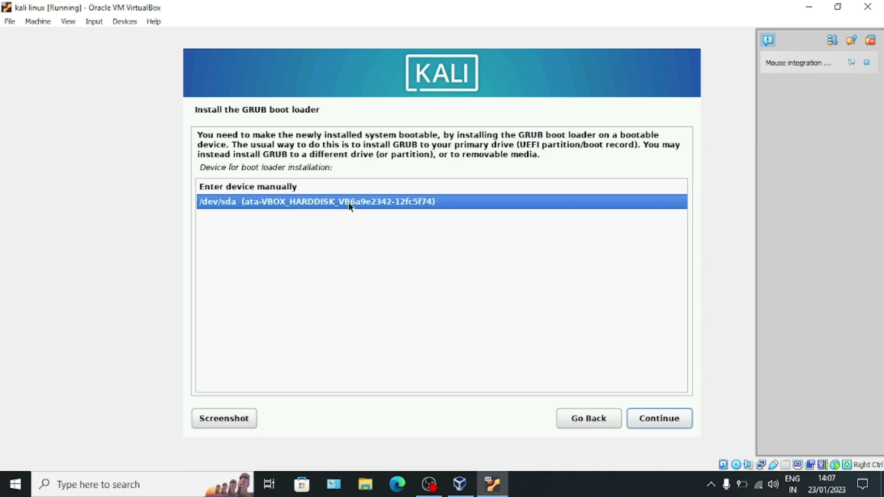
click(647, 417)
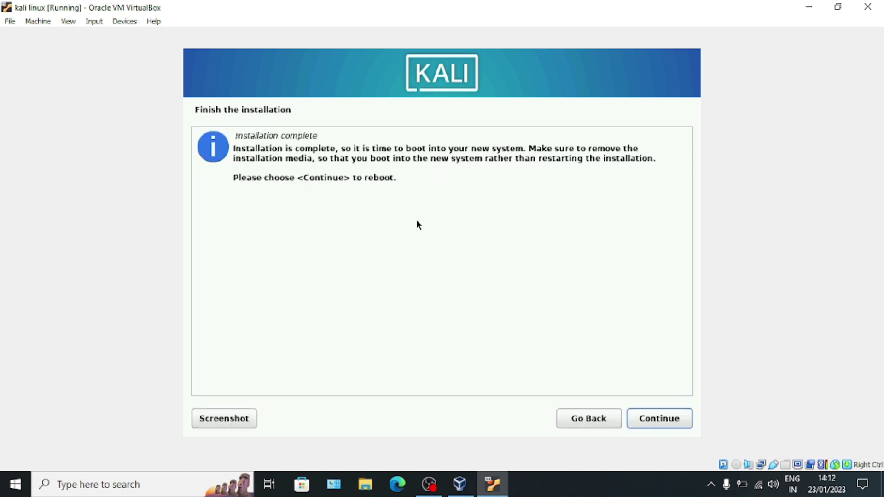
Reboot into Kali and log in with the new user's username and password
click(642, 416)
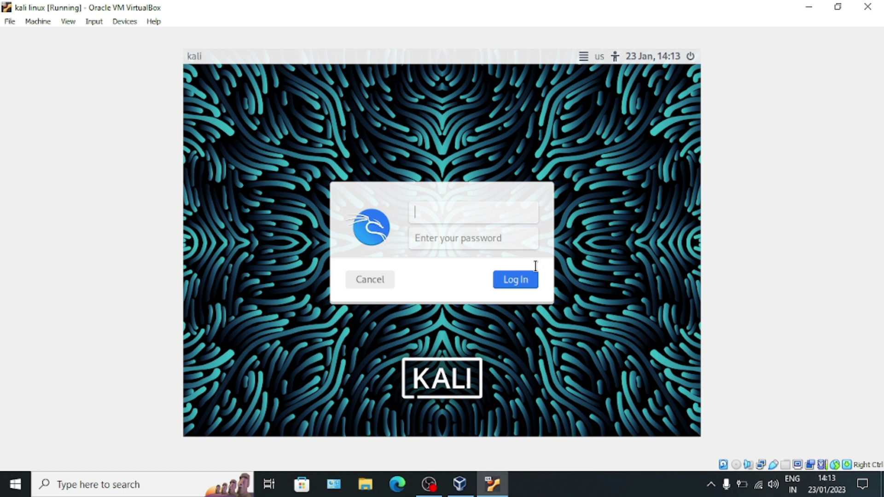
text(kumar)
click(522, 239)
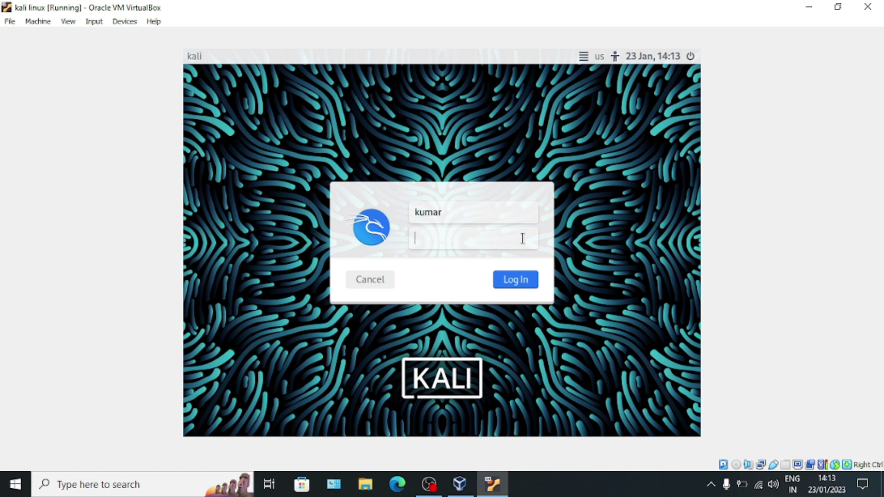
key(shift+Tab)
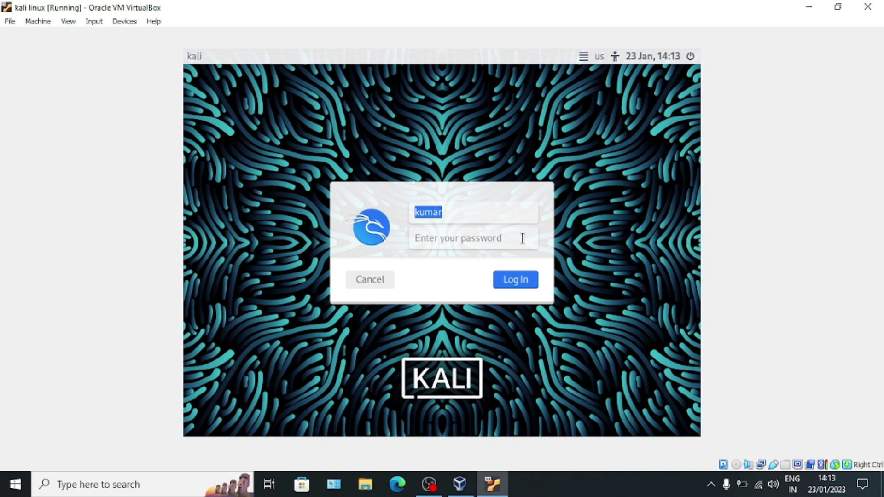
key(Tab)
text(kali)
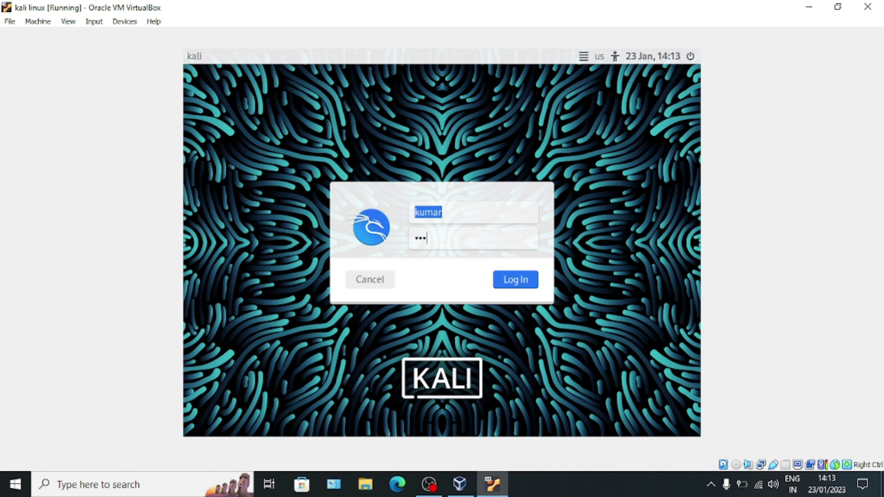
click(504, 275)
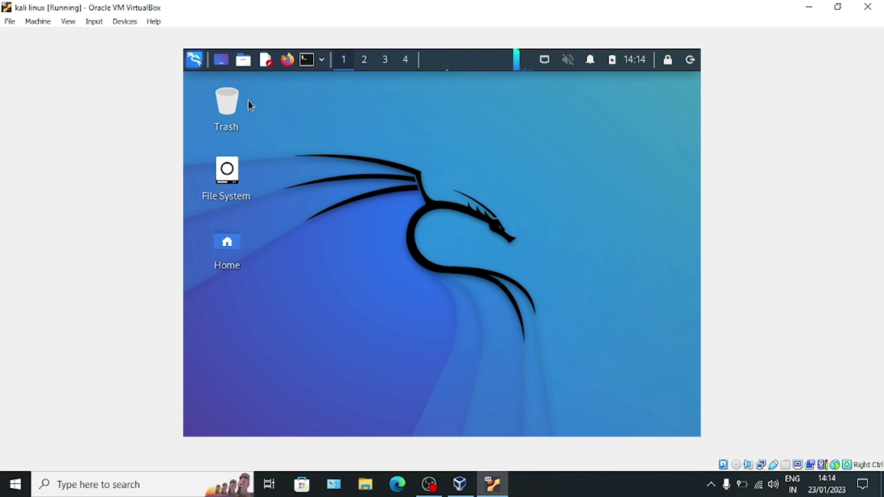
click(307, 60)
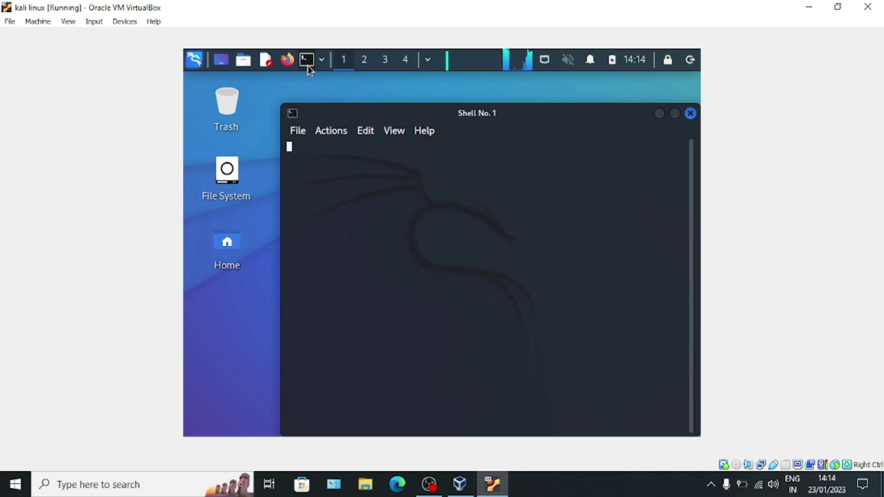
text(sudo)
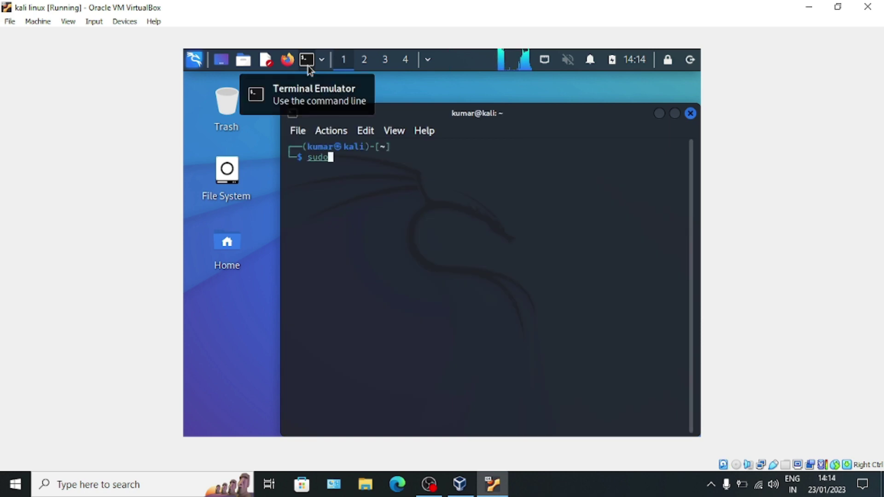
key(Return)
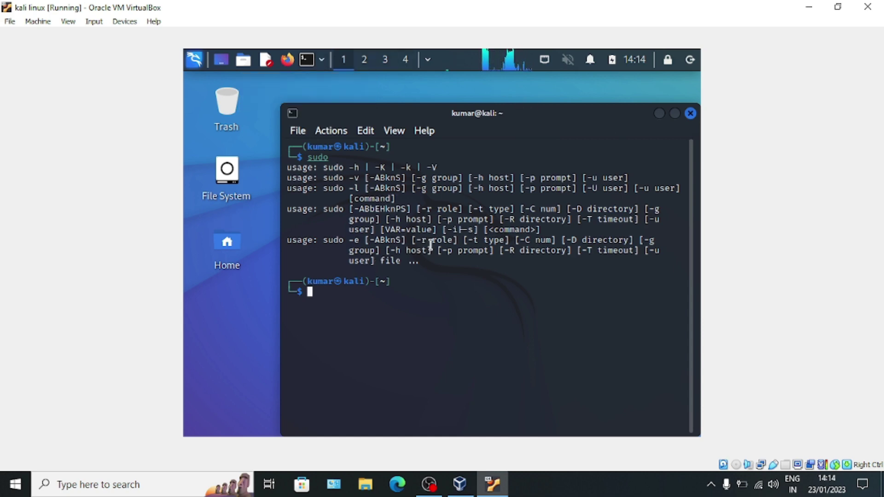
click(690, 113)
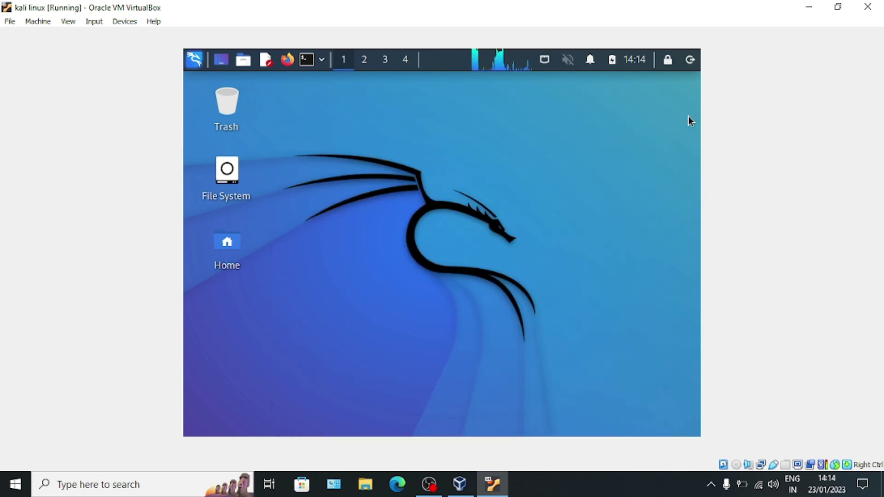